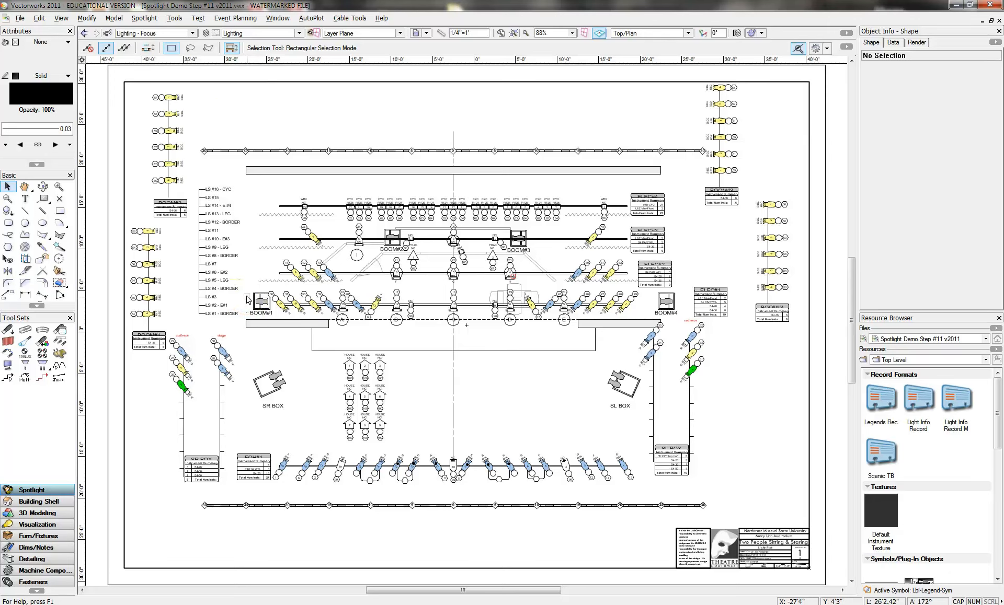
# - Set the generated paperwork's header to Date left, Show Name center and Designer right, entering the designer's name and show name "Two People Sitting & Staring"
pyautogui.click(149, 18)
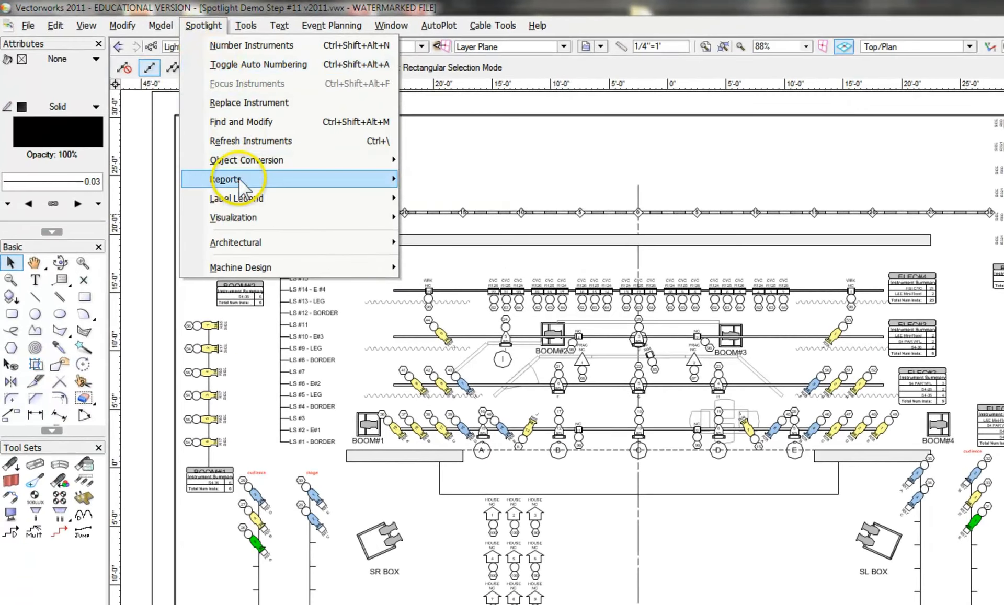
pyautogui.moveTo(222, 174)
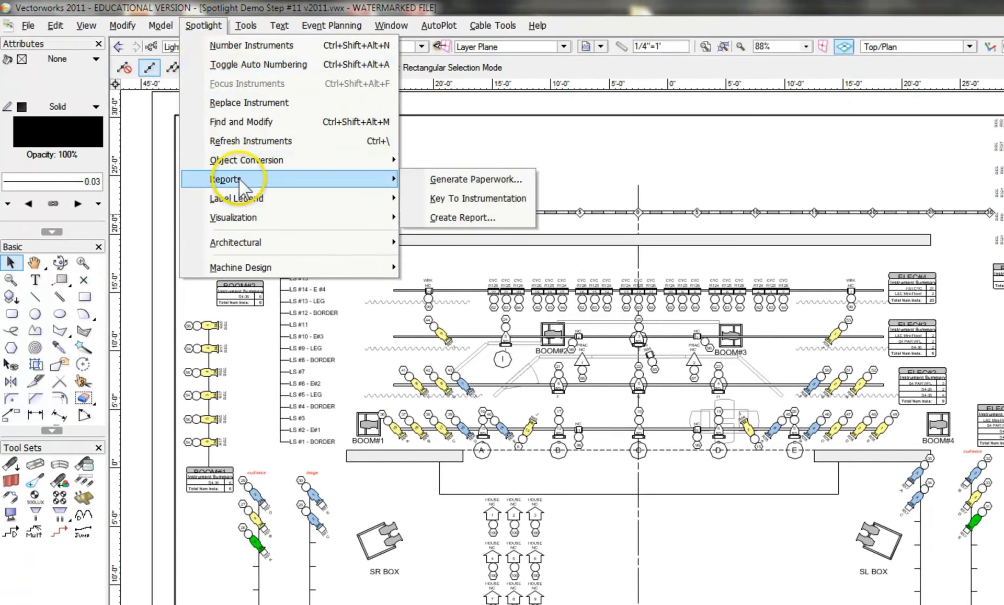
pyautogui.click(490, 180)
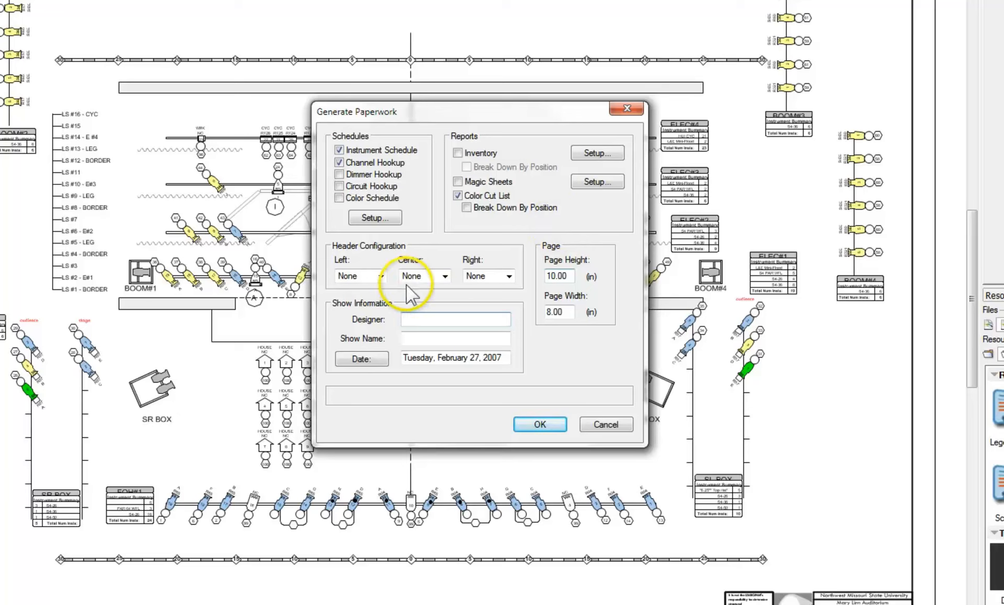
pyautogui.click(381, 276)
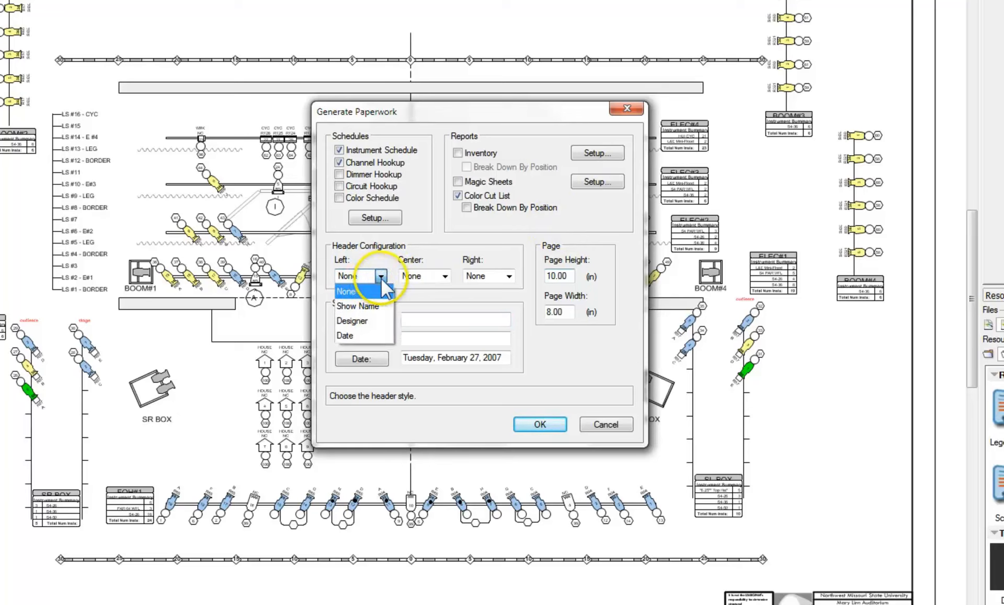
pyautogui.click(363, 335)
pyautogui.click(445, 276)
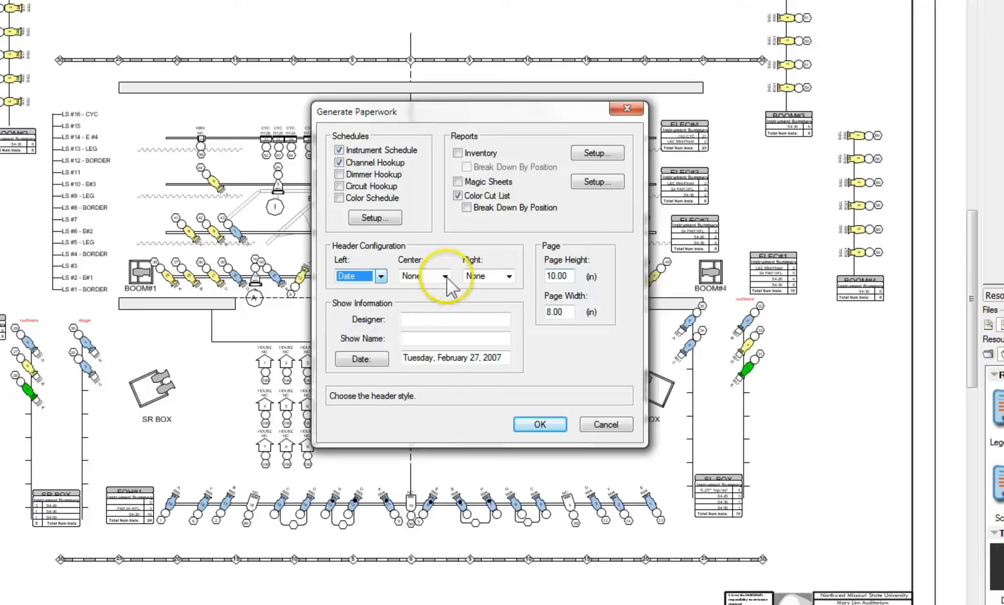
pyautogui.click(437, 308)
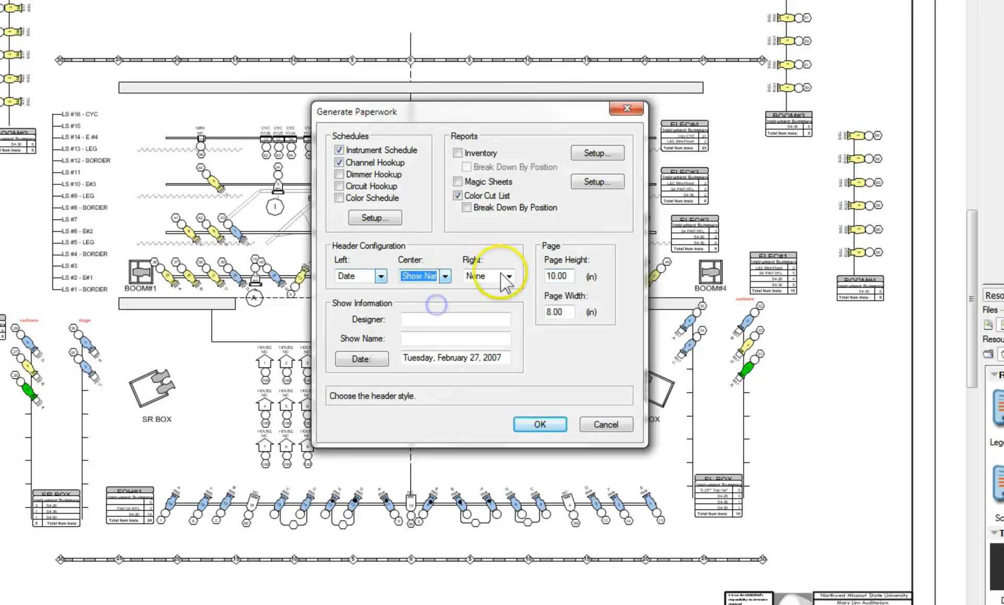
pyautogui.click(509, 276)
pyautogui.click(491, 320)
pyautogui.click(447, 319)
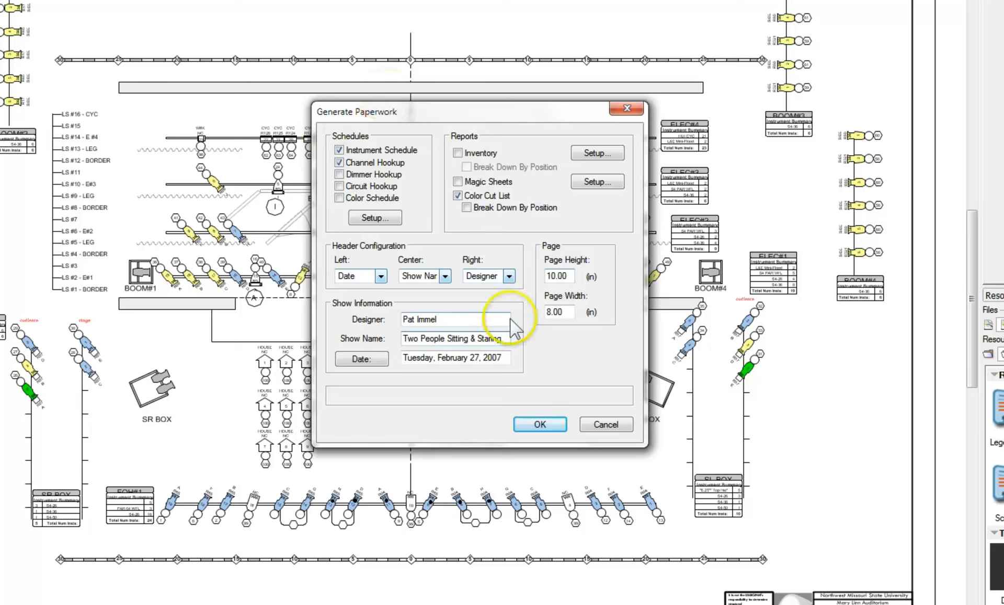
# - In the Instrument Schedule's column order, place Channel directly after Unit Number and before Inst Type
pyautogui.click(372, 219)
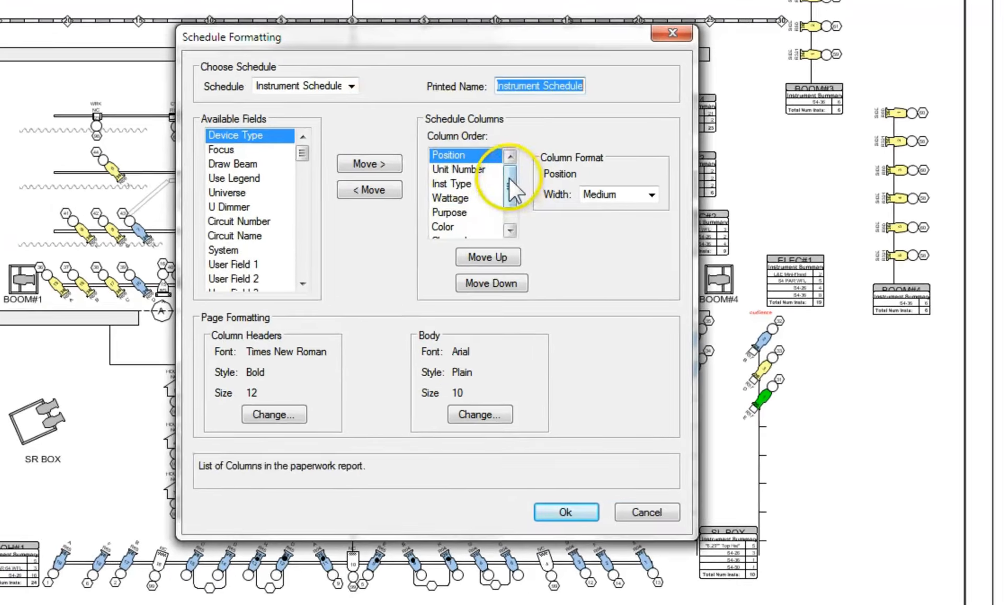
pyautogui.moveTo(540, 187); pyautogui.dragTo(539, 192)
pyautogui.moveTo(487, 174)
pyautogui.mouseDown()
pyautogui.moveTo(487, 187)
pyautogui.moveTo(484, 154)
pyautogui.mouseUp()
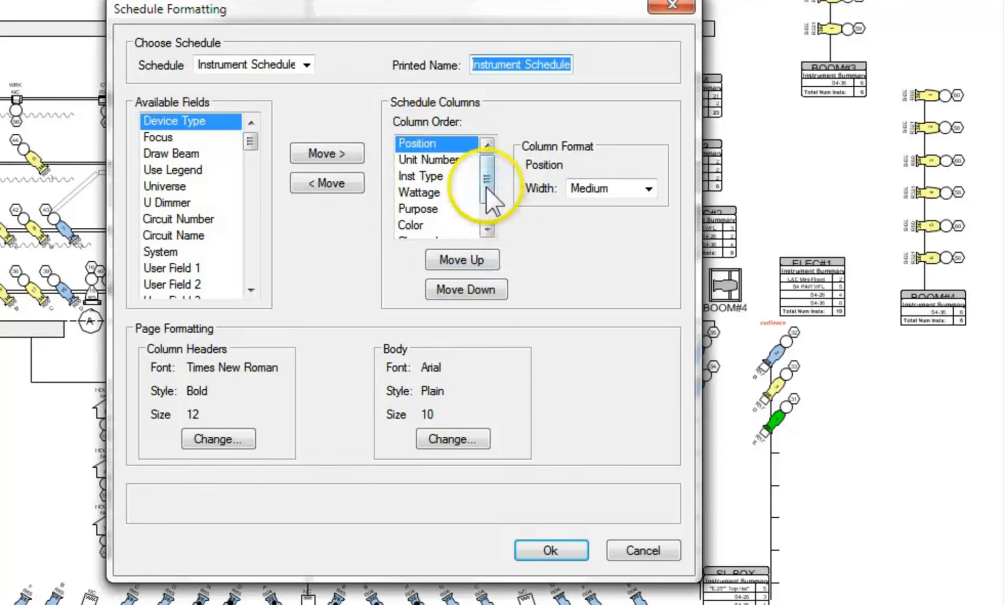
pyautogui.moveTo(485, 170); pyautogui.dragTo(488, 194)
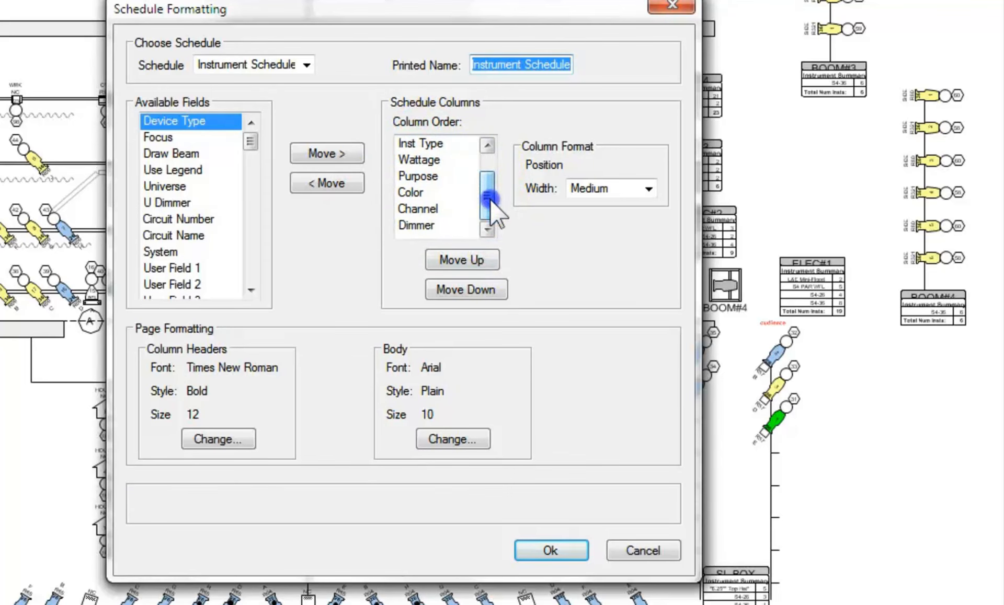
pyautogui.click(426, 210)
pyautogui.click(459, 260)
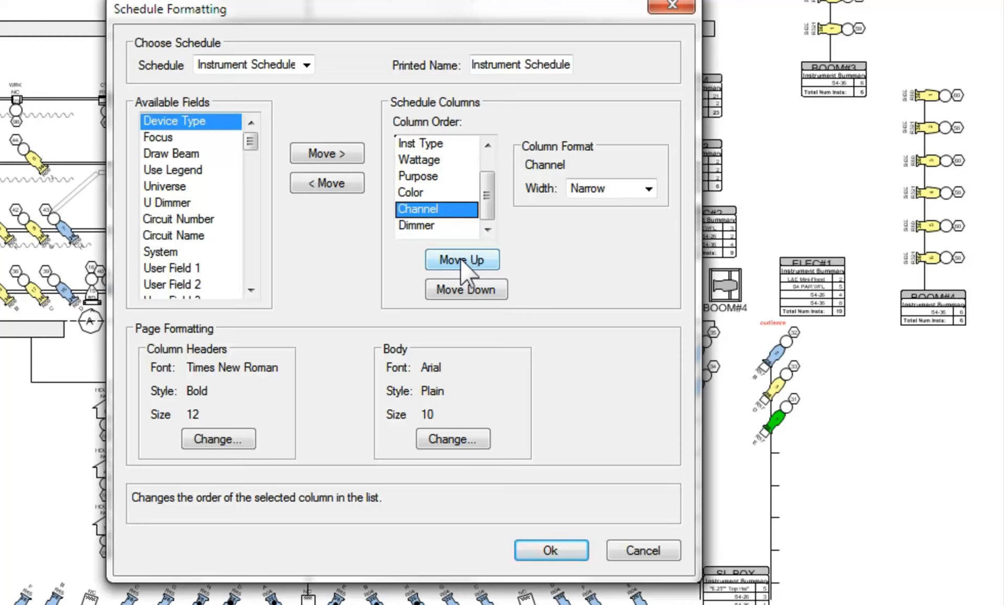
pyautogui.click(460, 259)
pyautogui.click(460, 260)
pyautogui.click(460, 259)
pyautogui.click(460, 259)
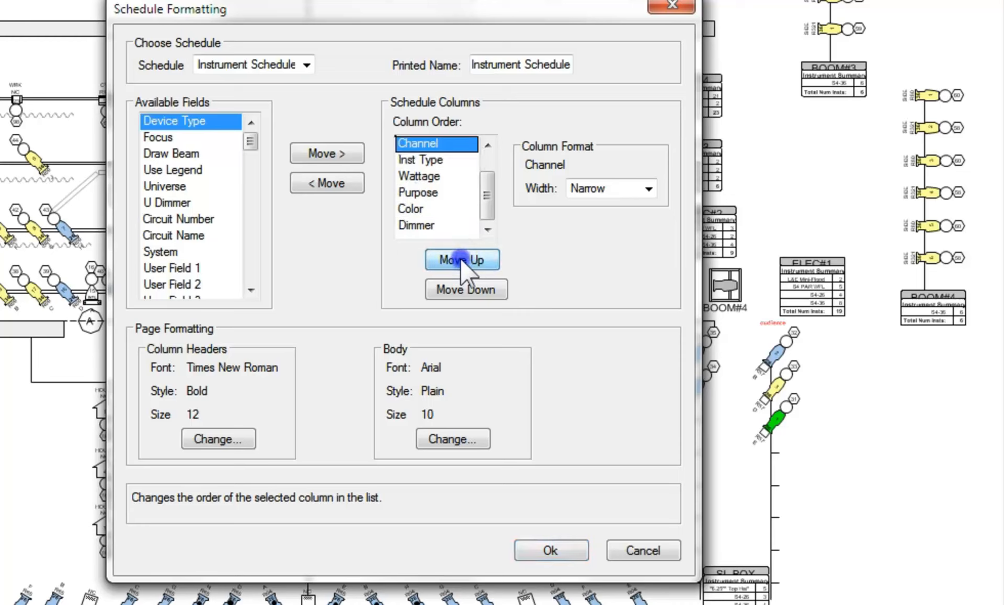
pyautogui.click(461, 260)
pyautogui.click(467, 288)
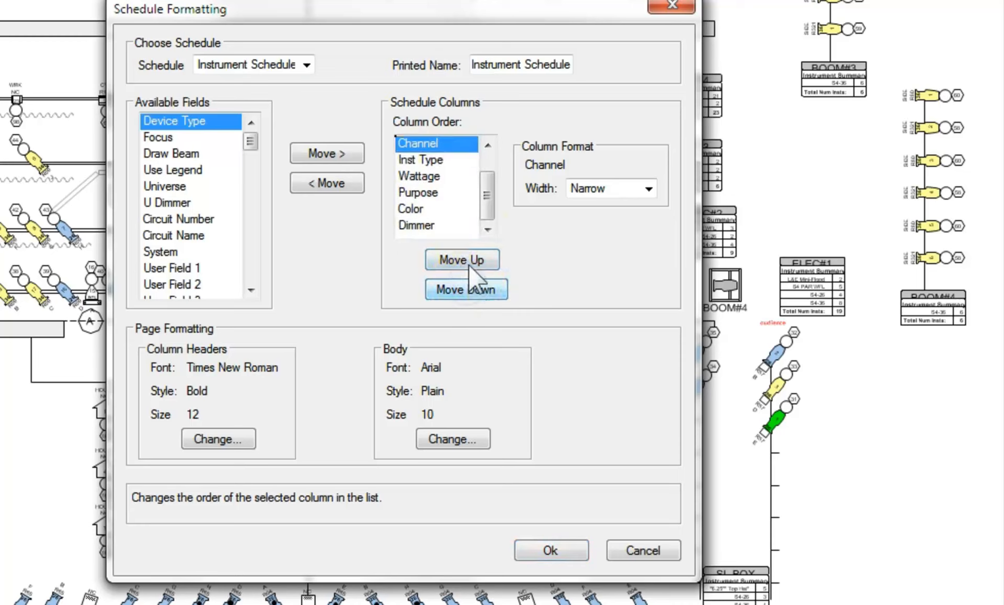
# - Place the Dimmer column directly after Channel in the Instrument Schedule's column order
pyautogui.click(416, 227)
pyautogui.click(452, 257)
pyautogui.click(452, 257)
pyautogui.click(451, 258)
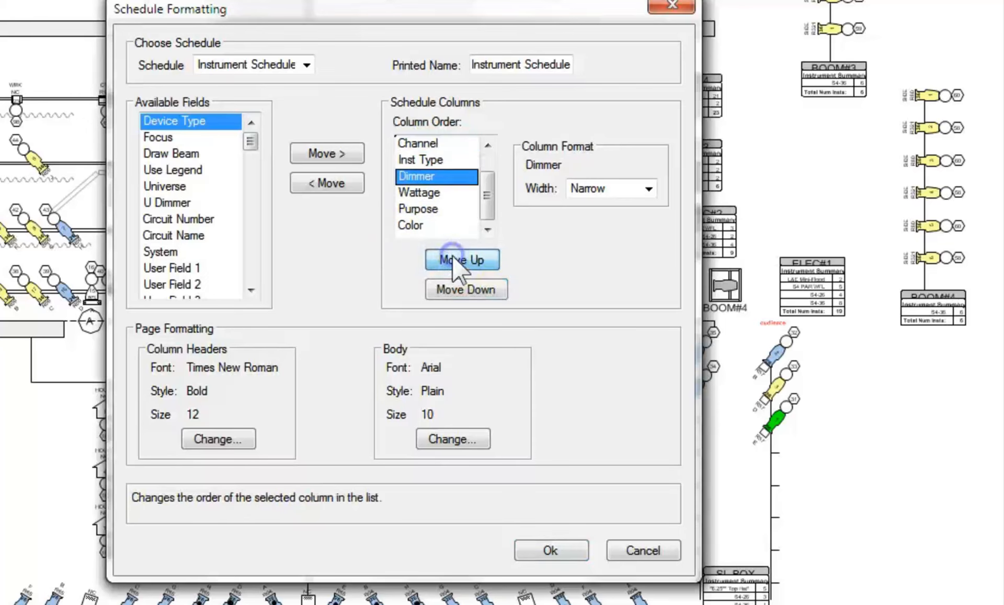
pyautogui.click(451, 257)
pyautogui.click(452, 257)
pyautogui.click(460, 288)
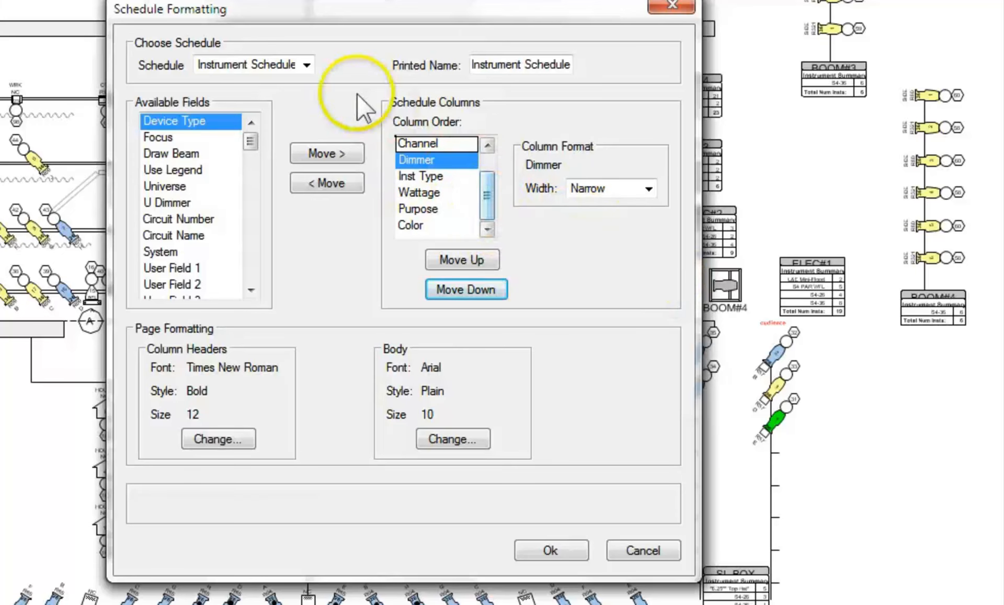
# - Choose the Channel Hookup schedule and place its Unit Number column directly after Inst Type
pyautogui.click(307, 65)
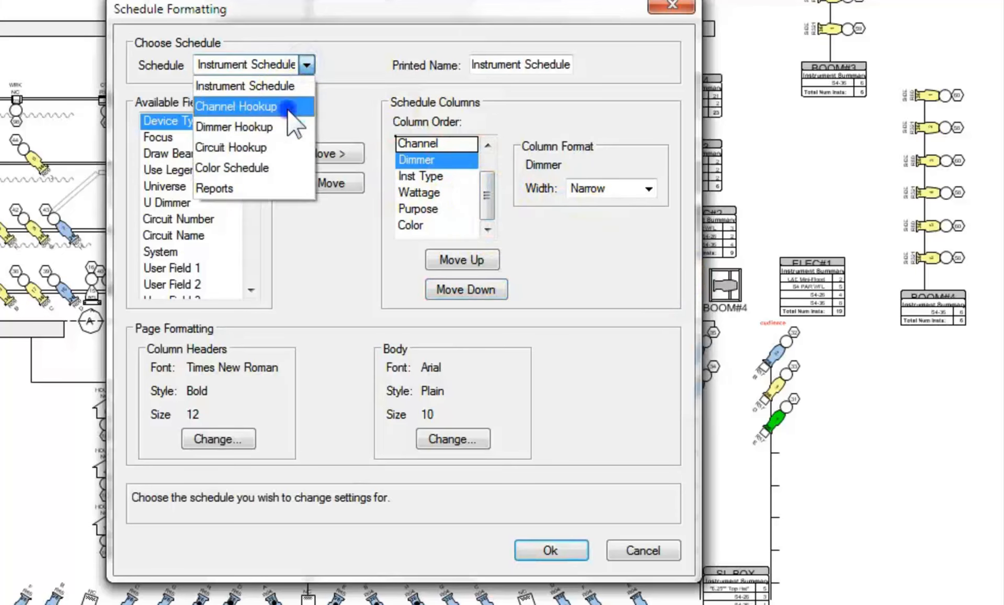
pyautogui.click(287, 107)
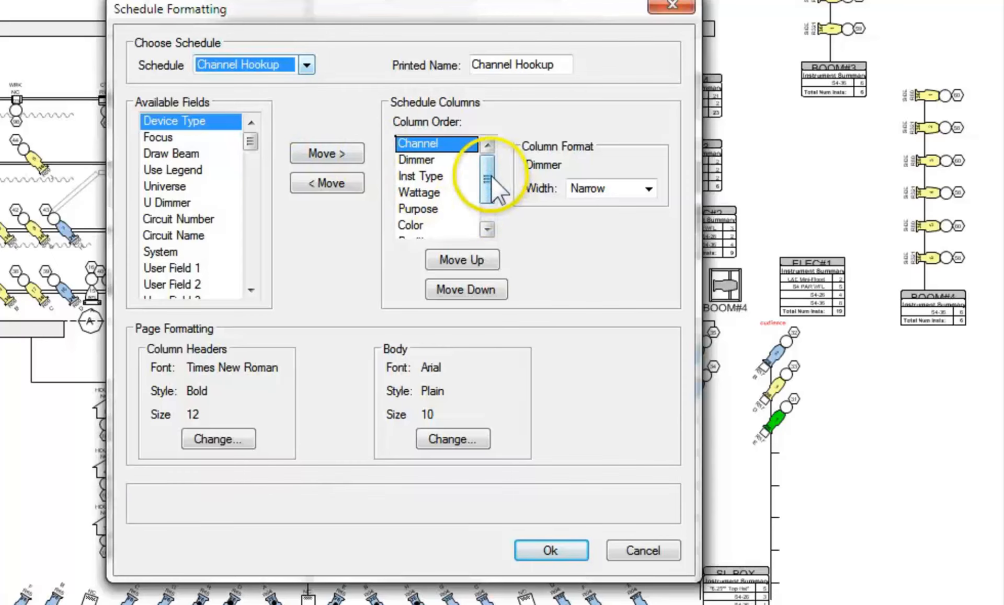
pyautogui.moveTo(488, 170)
pyautogui.mouseDown()
pyautogui.moveTo(487, 186)
pyautogui.moveTo(485, 157)
pyautogui.moveTo(485, 181)
pyautogui.mouseUp()
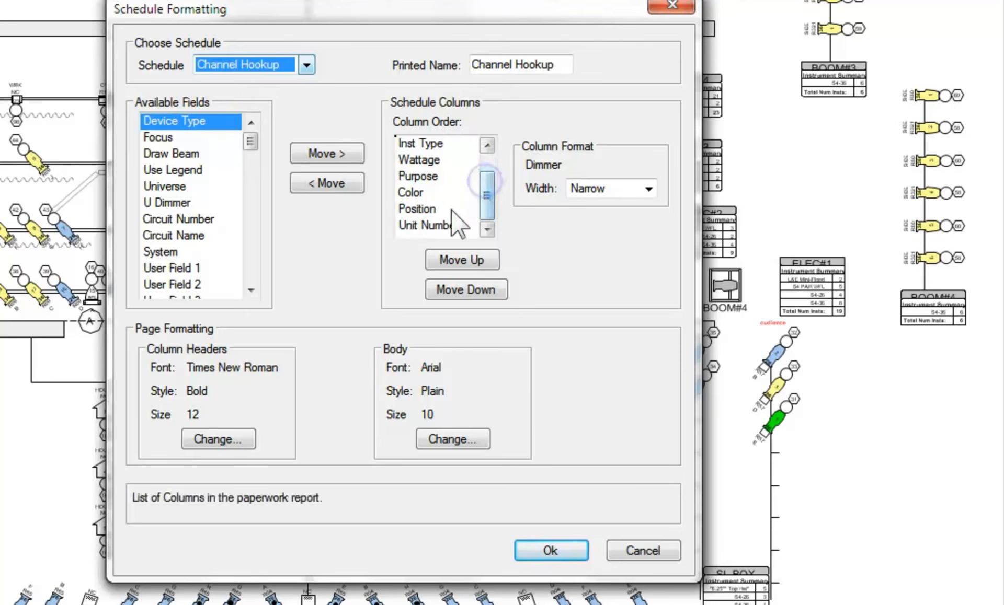
pyautogui.click(442, 225)
pyautogui.click(451, 257)
pyautogui.click(452, 257)
pyautogui.click(453, 257)
pyautogui.click(453, 257)
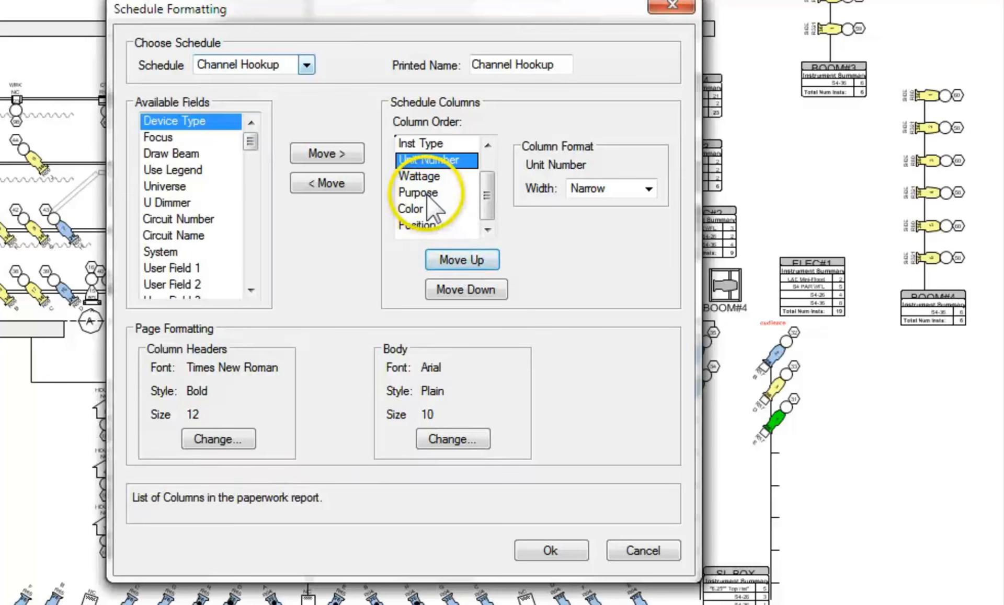
# - Reorder the Channel Hookup columns so Purpose and Color, in that order, come before Wattage
pyautogui.click(426, 193)
pyautogui.click(444, 250)
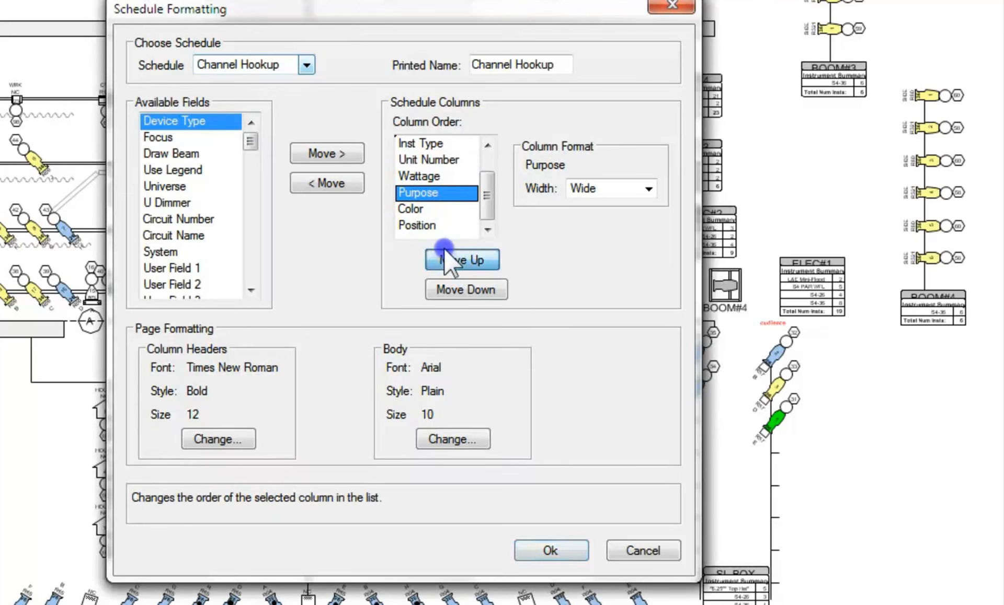
pyautogui.click(427, 213)
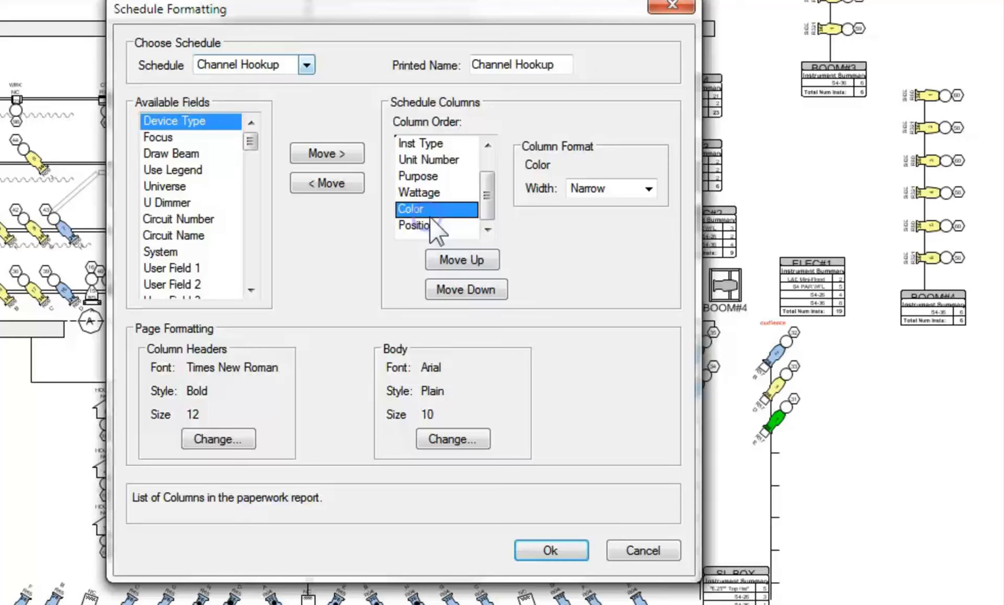
pyautogui.click(450, 253)
pyautogui.click(450, 253)
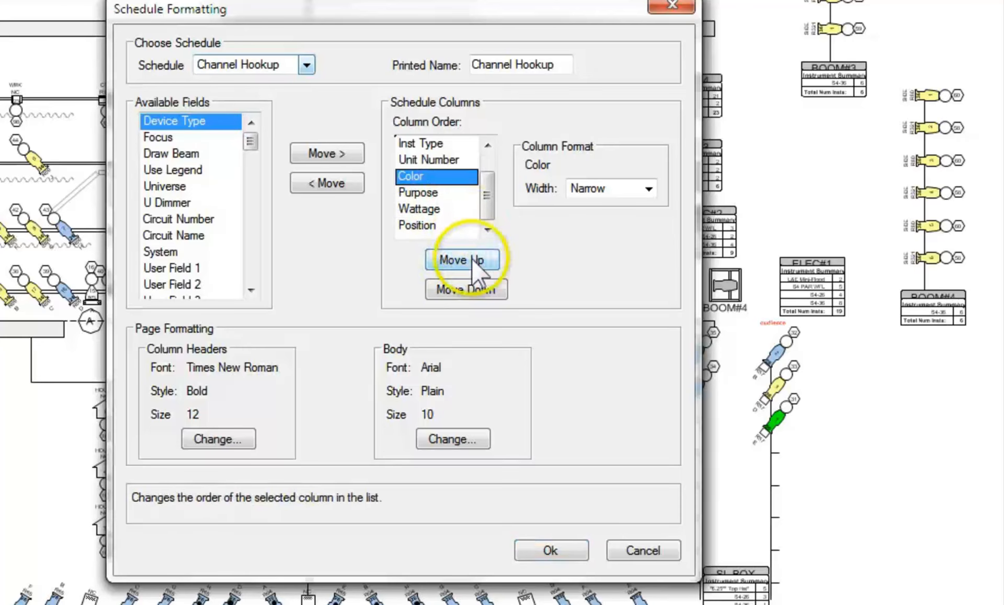
pyautogui.click(462, 288)
# - Place the Position column between Inst Type and Unit Number in the Channel Hookup column order
pyautogui.click(432, 226)
pyautogui.click(473, 262)
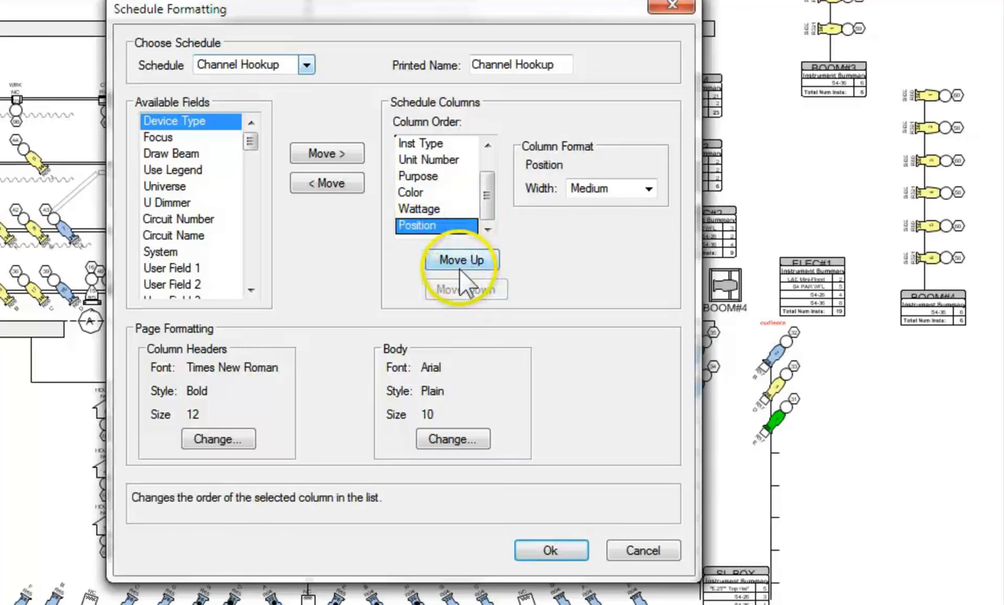
pyautogui.click(459, 255)
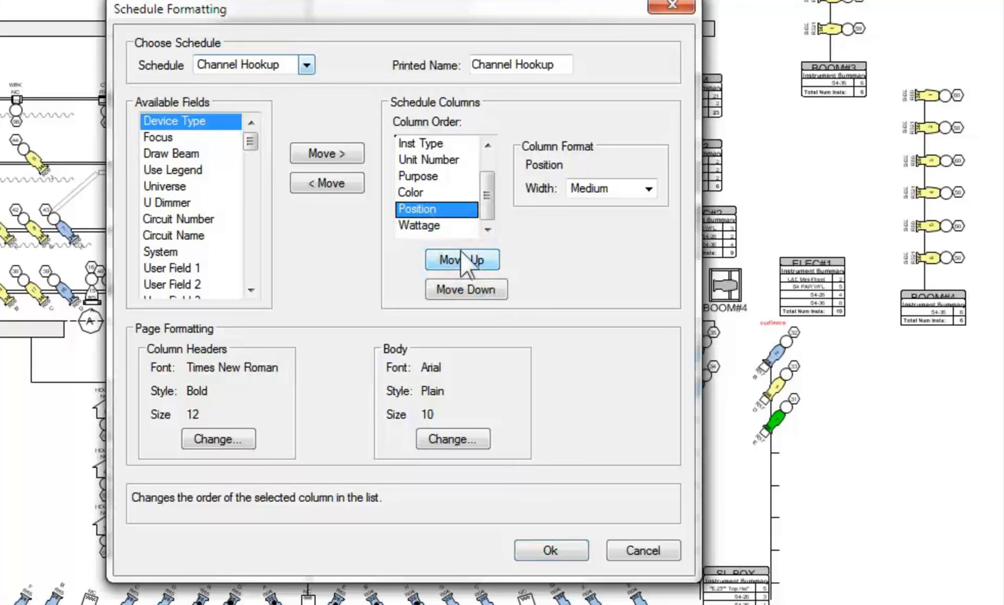
pyautogui.click(461, 251)
pyautogui.click(460, 251)
pyautogui.click(460, 251)
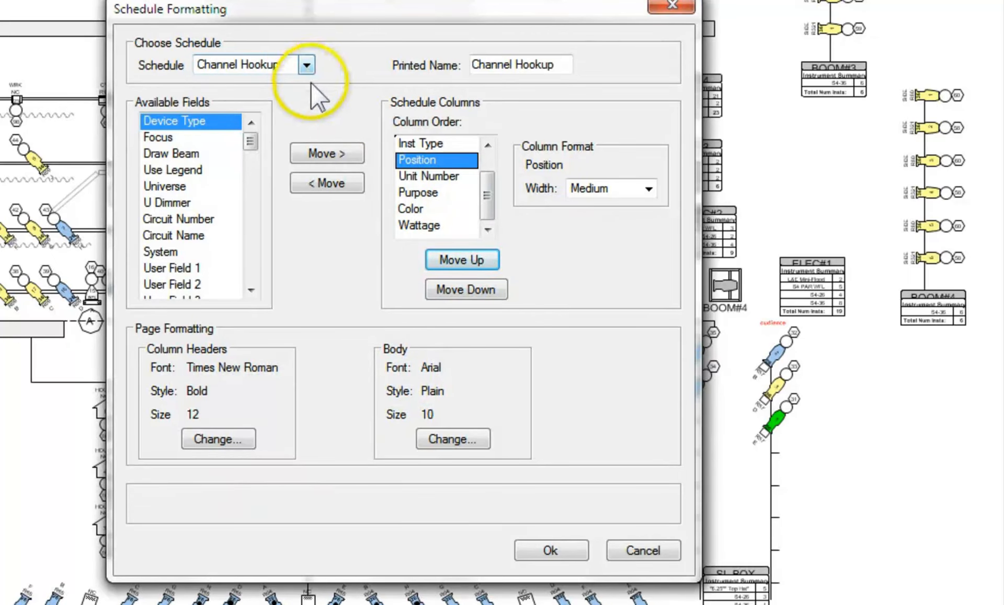
# - Accept the schedule formatting and generate the Instrument Schedule, Channel Hookup and Color Cut List paperwork
pyautogui.click(554, 549)
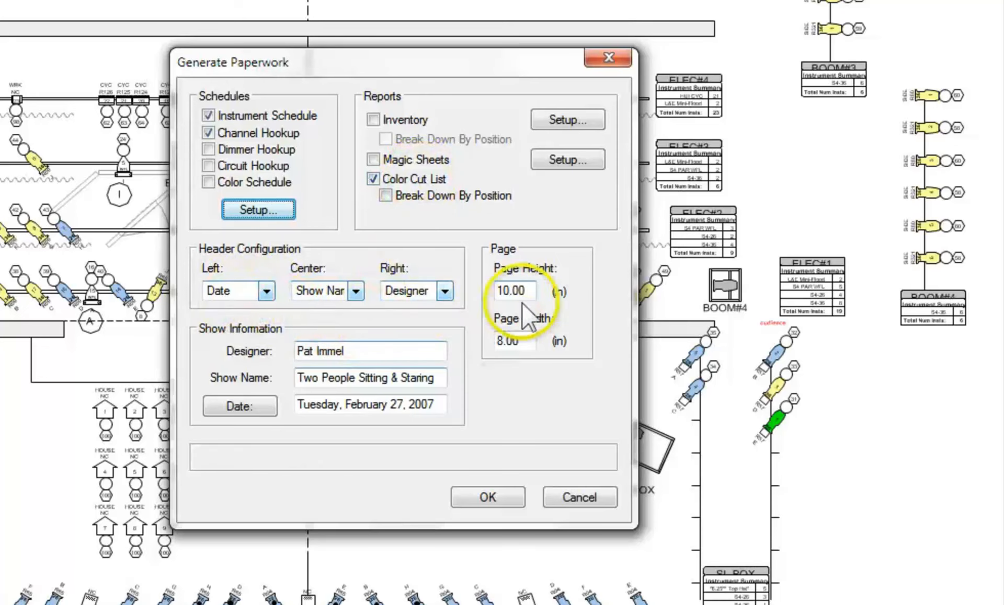
pyautogui.click(494, 495)
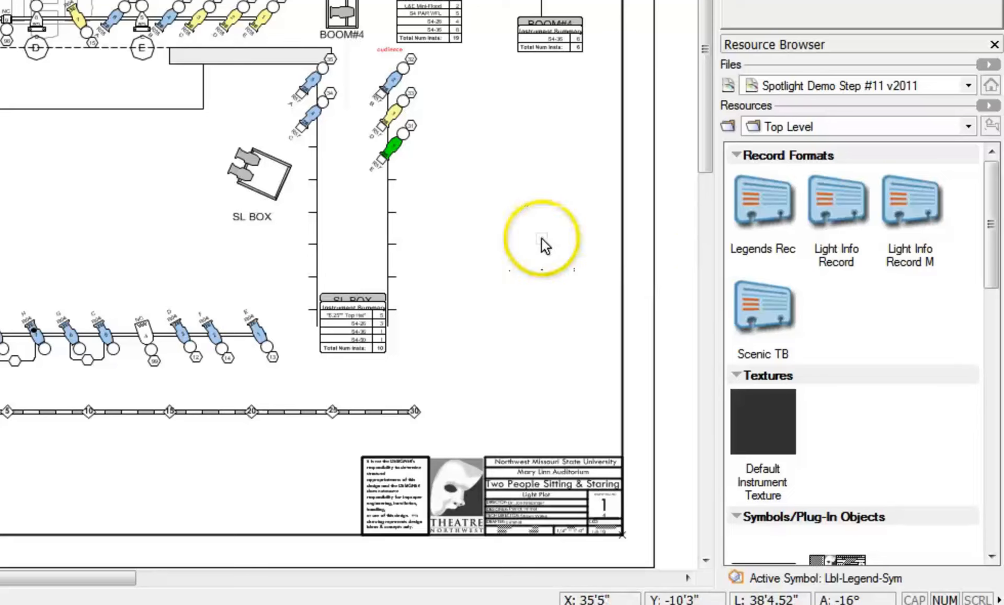
# - Locate the expanded Worksheets section among the current file's resources
pyautogui.moveTo(990, 206); pyautogui.dragTo(980, 460)
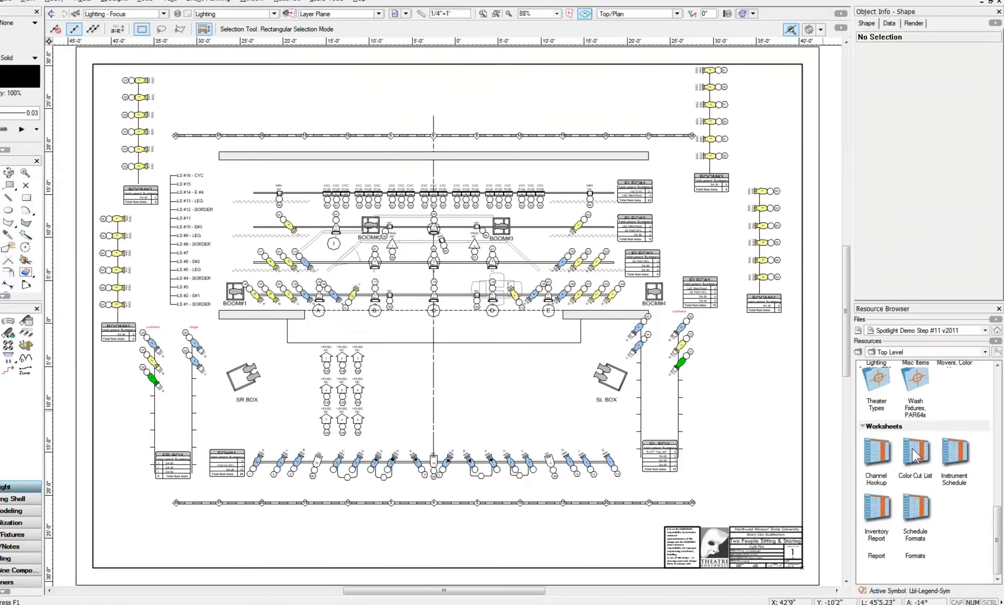
pyautogui.doubleClick(829, 306)
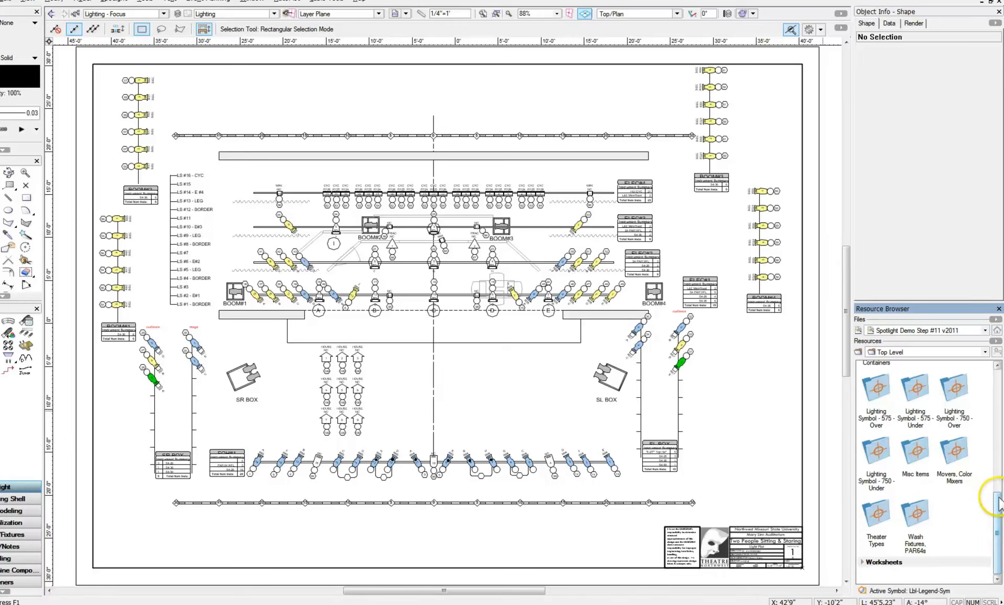
pyautogui.moveTo(996, 528); pyautogui.dragTo(998, 497)
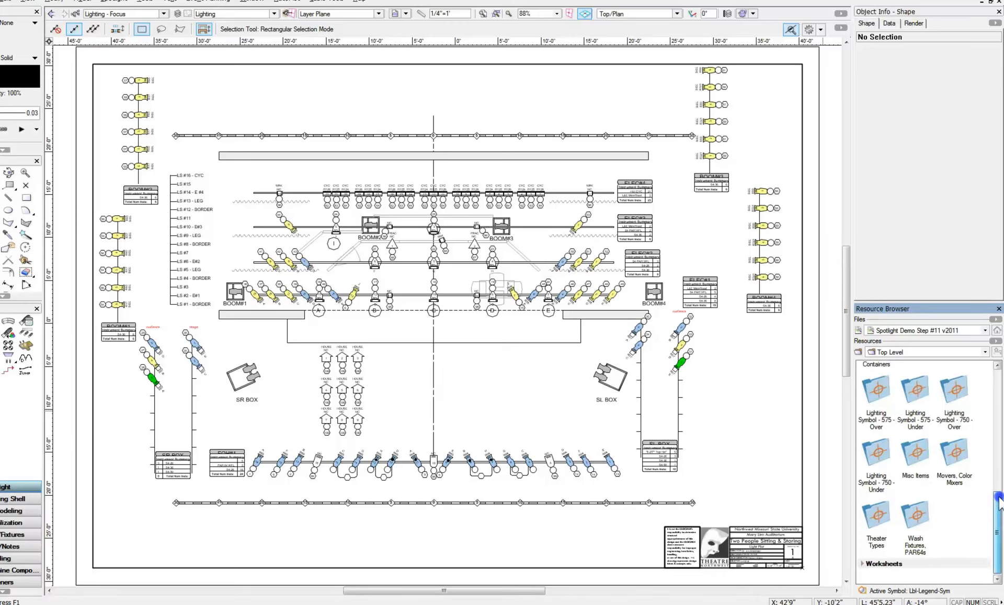
pyautogui.click(865, 564)
pyautogui.click(865, 563)
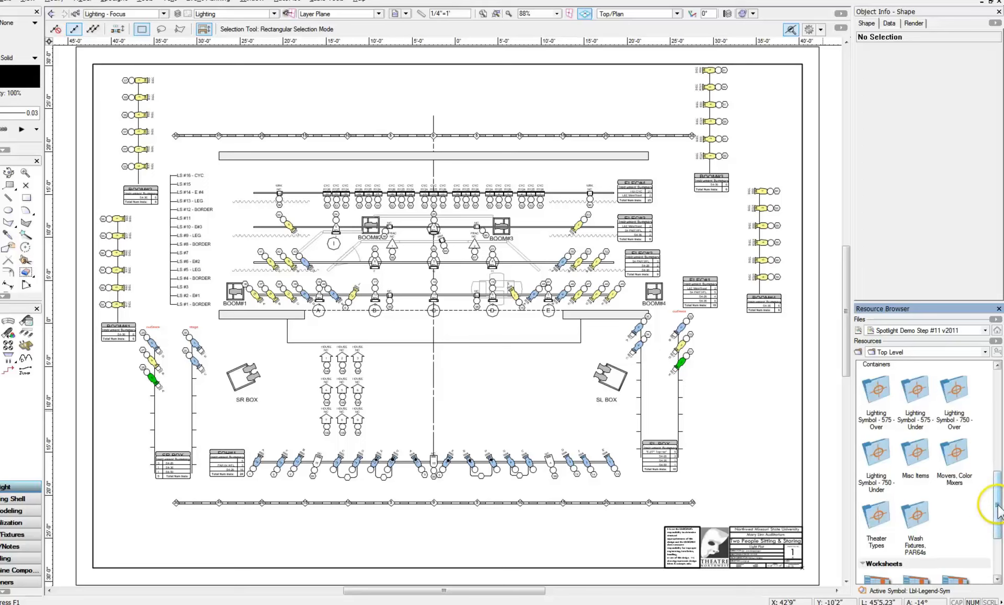
pyautogui.moveTo(998, 509); pyautogui.dragTo(995, 562)
pyautogui.doubleClick(920, 486)
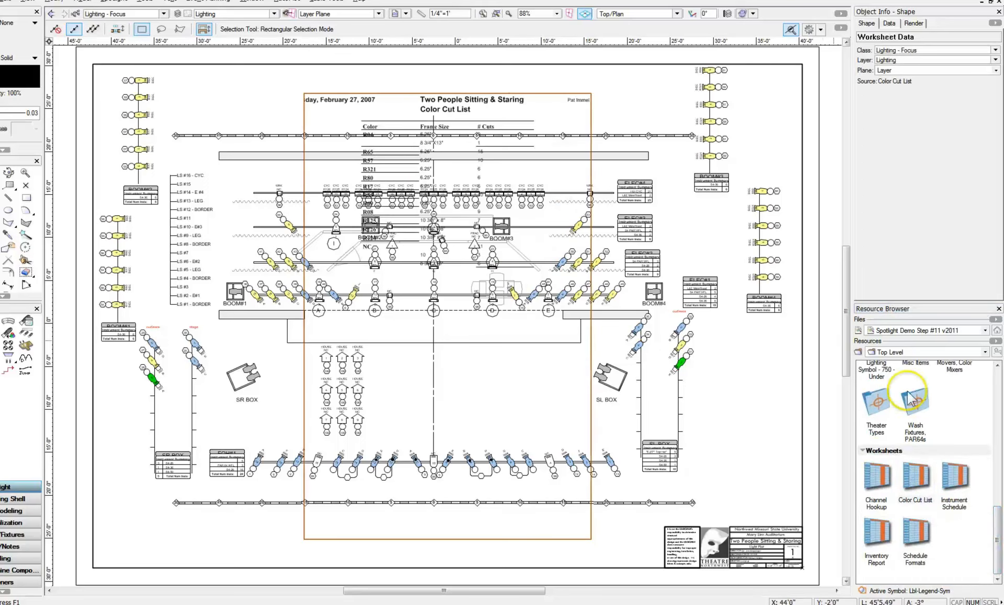
pyautogui.rightClick(911, 484)
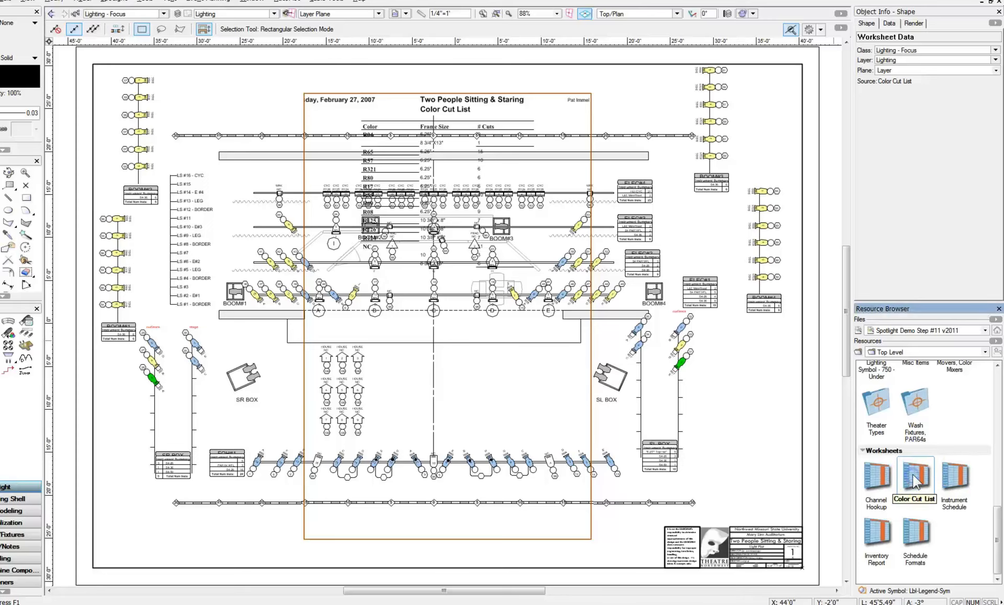
pyautogui.click(826, 456)
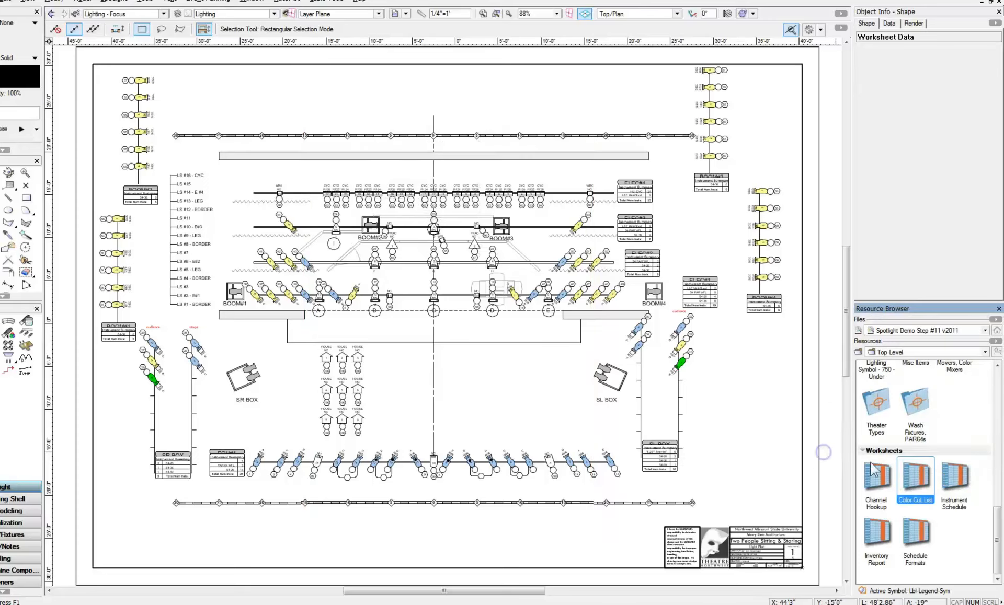
# - Open the Color Cut List worksheet from the file's resources
pyautogui.rightClick(915, 484)
pyautogui.click(850, 400)
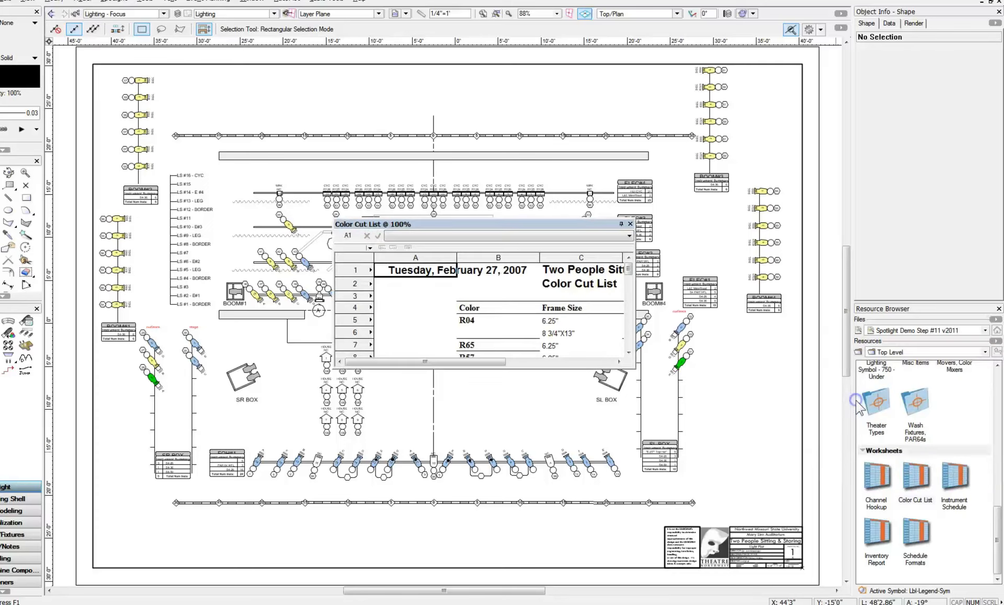
# - Enlarge the Color Cut List worksheet window and set the date in cell A1 to a 10-point font size
pyautogui.moveTo(459, 224); pyautogui.dragTo(209, 81)
pyautogui.moveTo(386, 229); pyautogui.dragTo(709, 465)
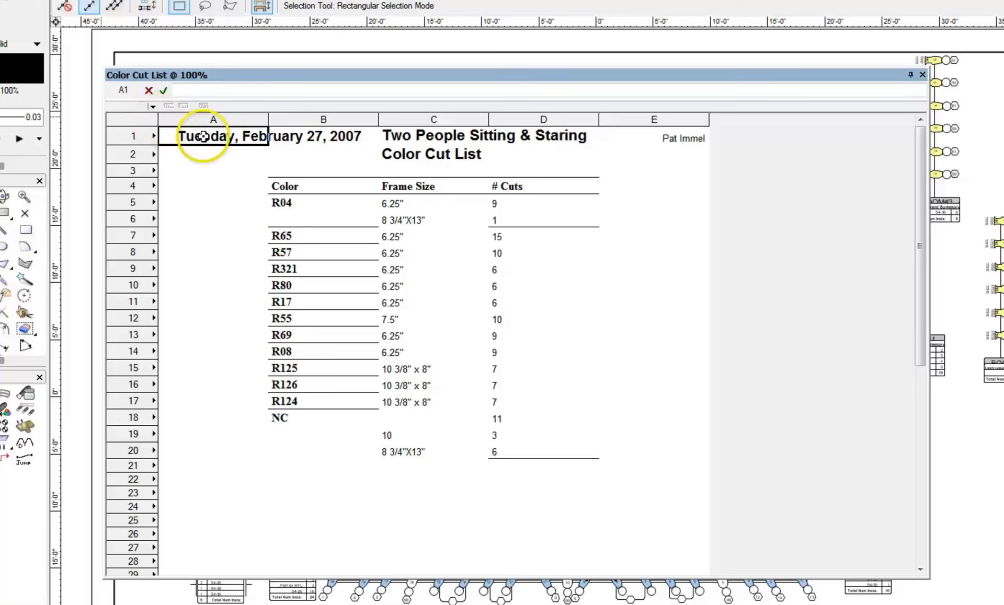
pyautogui.click(300, 135)
pyautogui.click(215, 135)
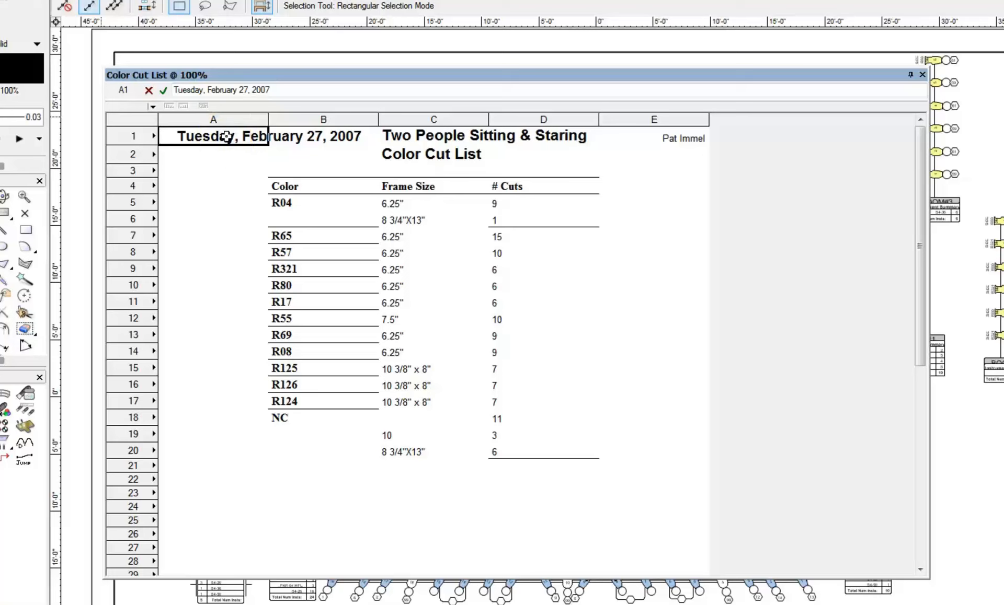
pyautogui.rightClick(189, 140)
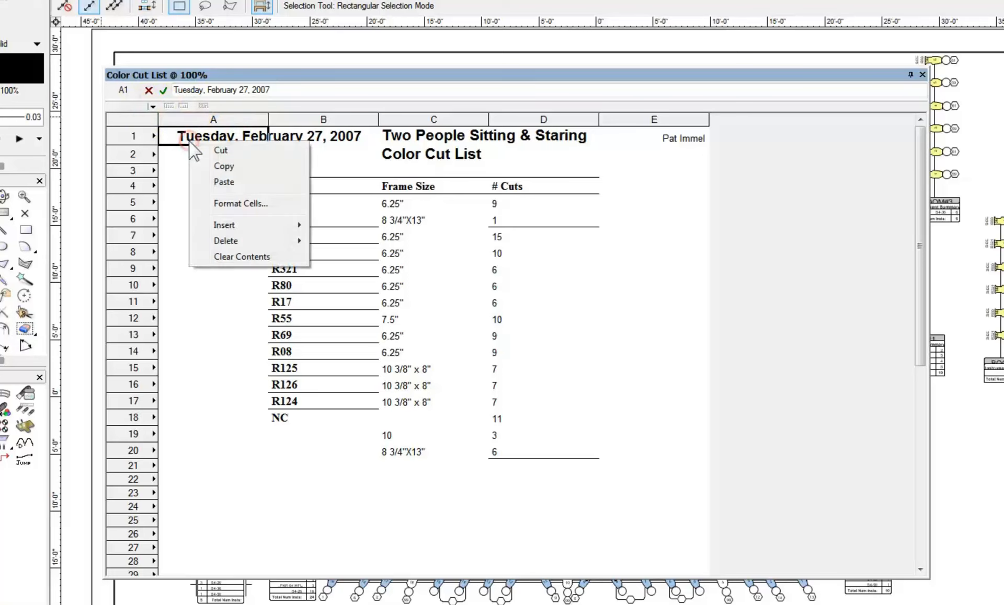
pyautogui.click(230, 203)
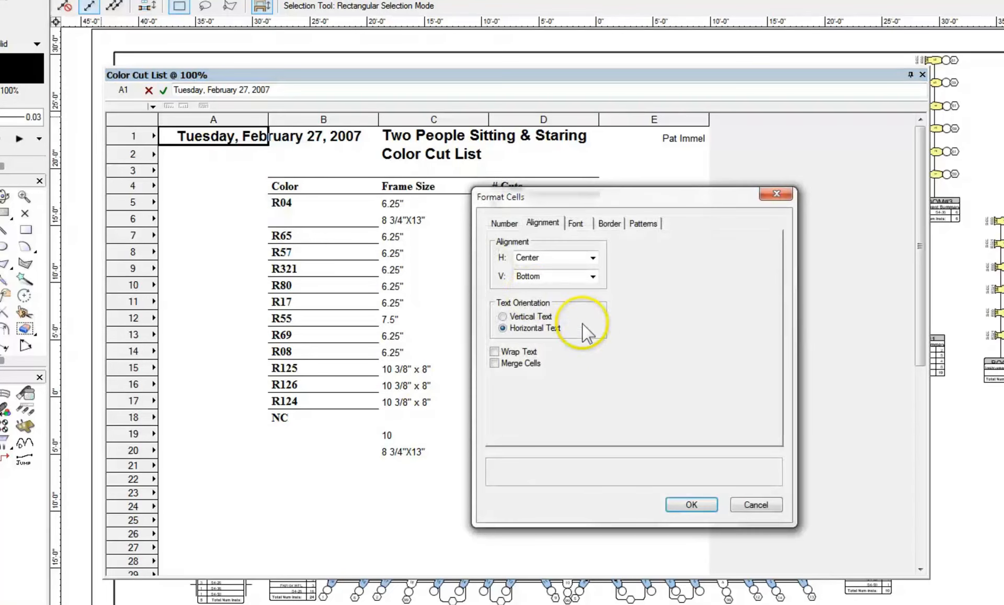
pyautogui.click(575, 224)
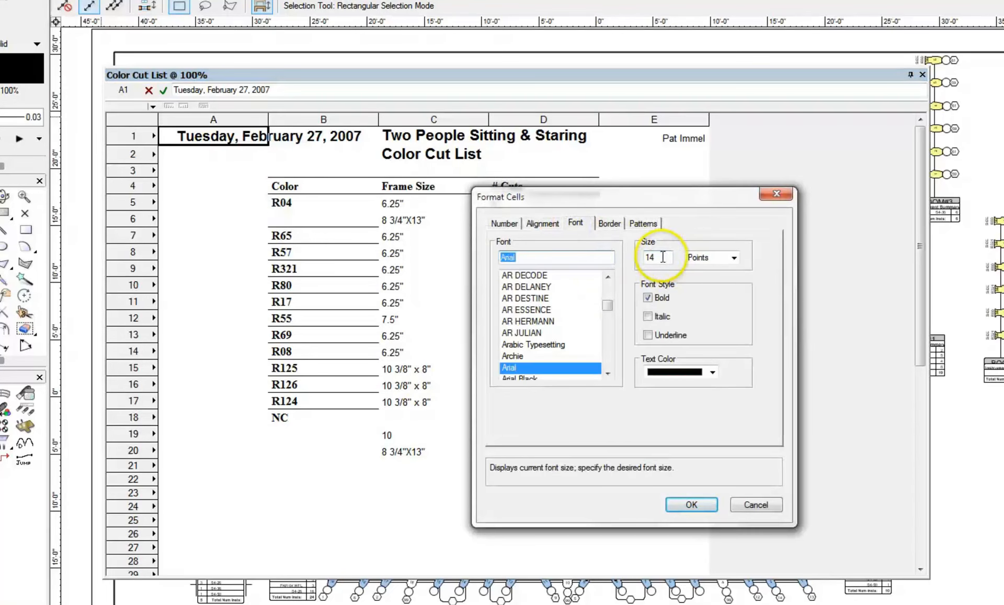
pyautogui.moveTo(662, 261); pyautogui.dragTo(632, 258)
pyautogui.write('10')
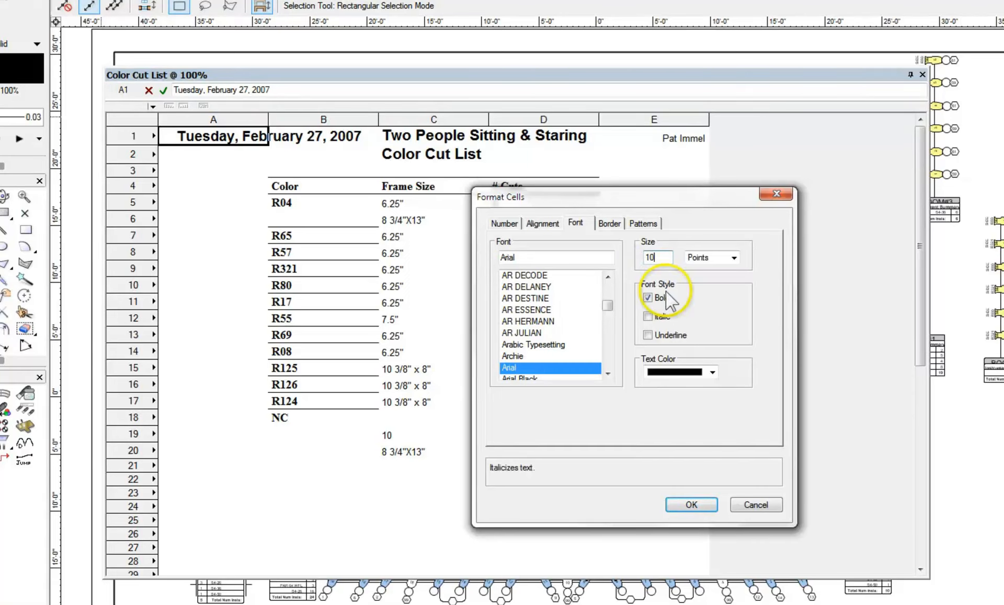
pyautogui.click(688, 504)
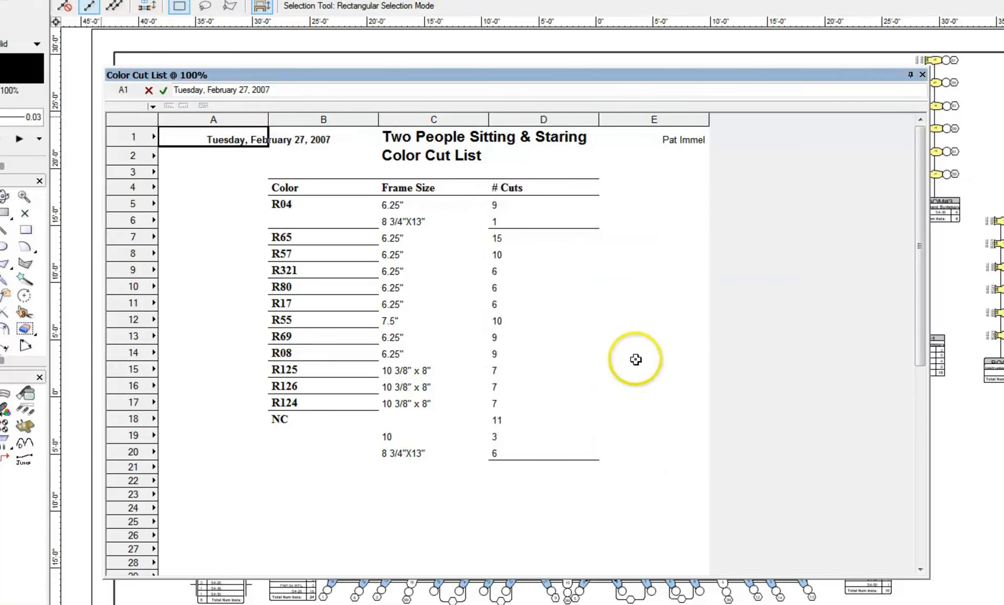
# - Center the show title in cell C1 horizontally and close the Color Cut List worksheet
pyautogui.click(432, 137)
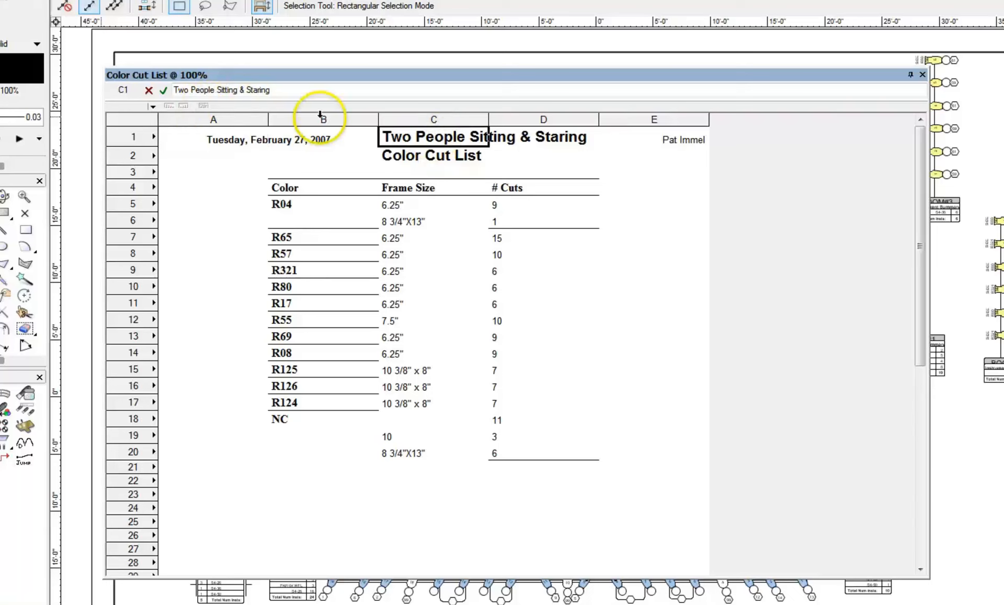
pyautogui.rightClick(426, 142)
pyautogui.click(482, 206)
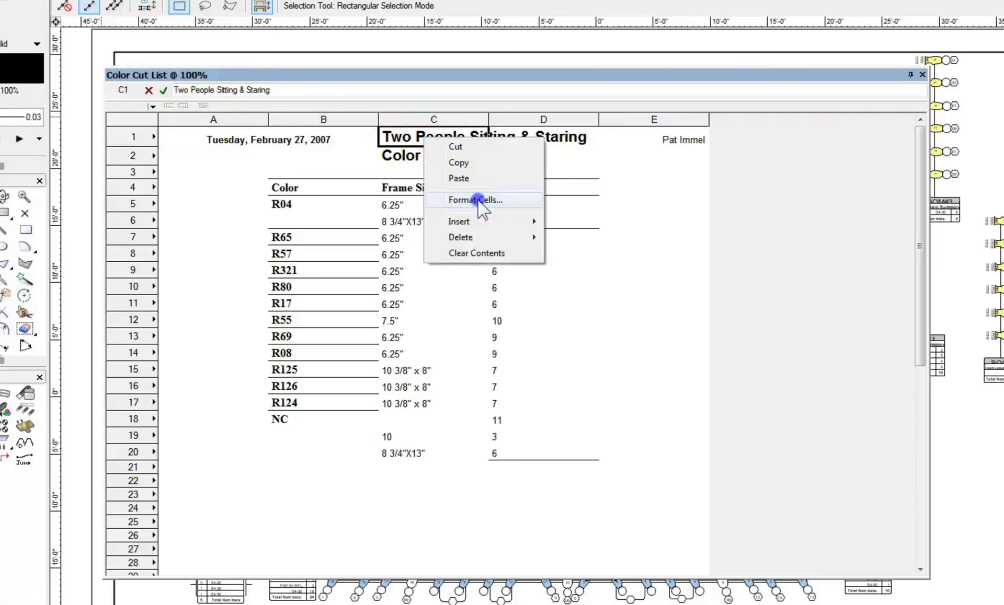
pyautogui.click(542, 224)
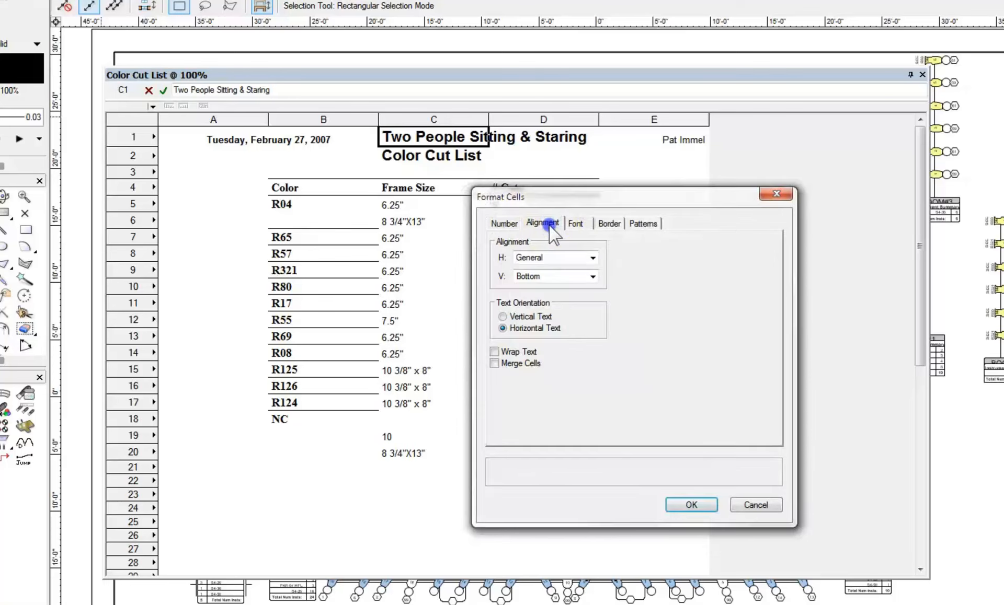
pyautogui.click(546, 259)
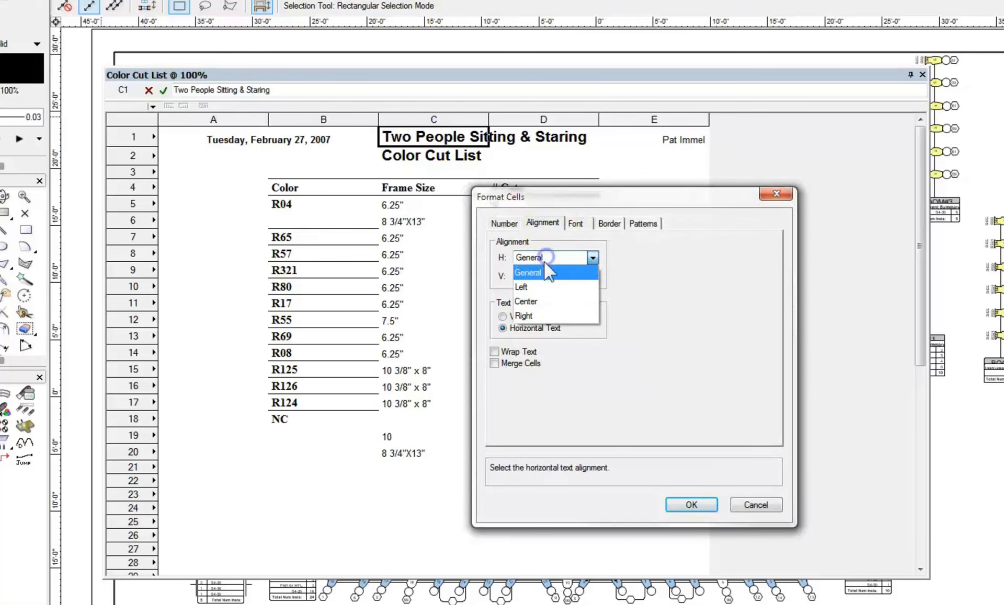
pyautogui.click(539, 288)
pyautogui.click(688, 506)
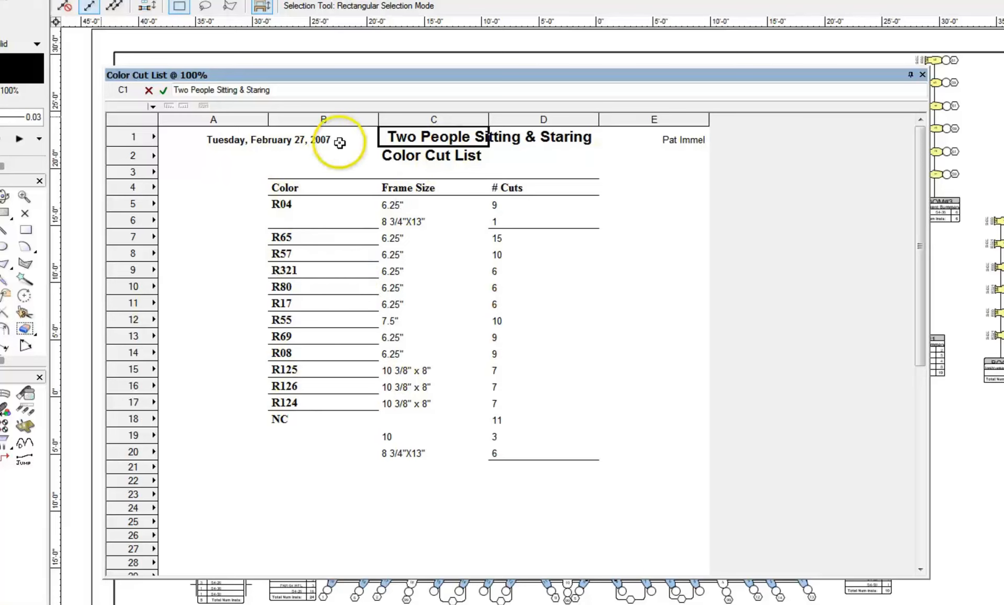
pyautogui.click(922, 75)
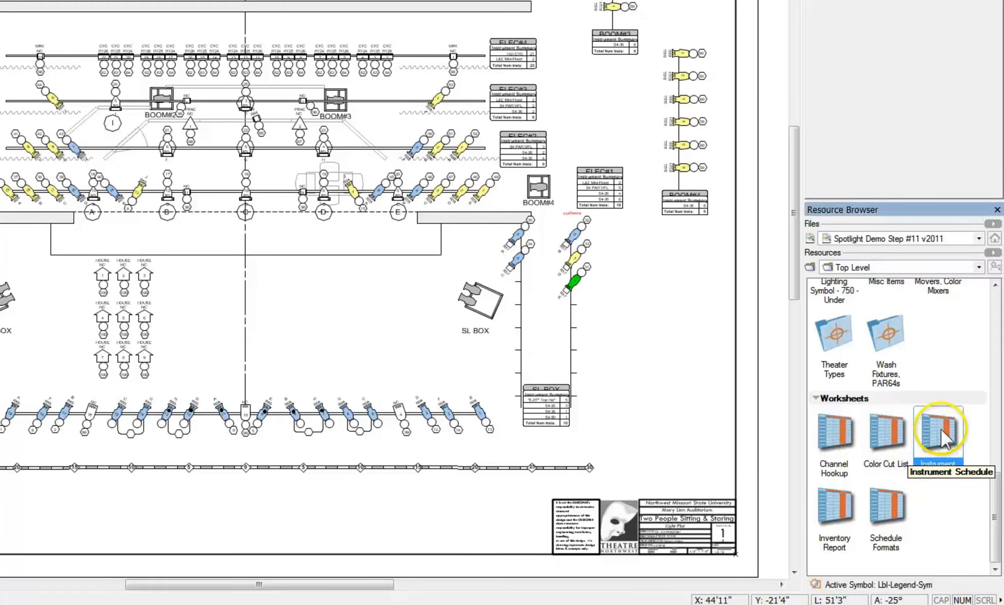
# - Open the Instrument Schedule worksheet from the file's resources and enlarge its window to show all columns
pyautogui.rightClick(949, 451)
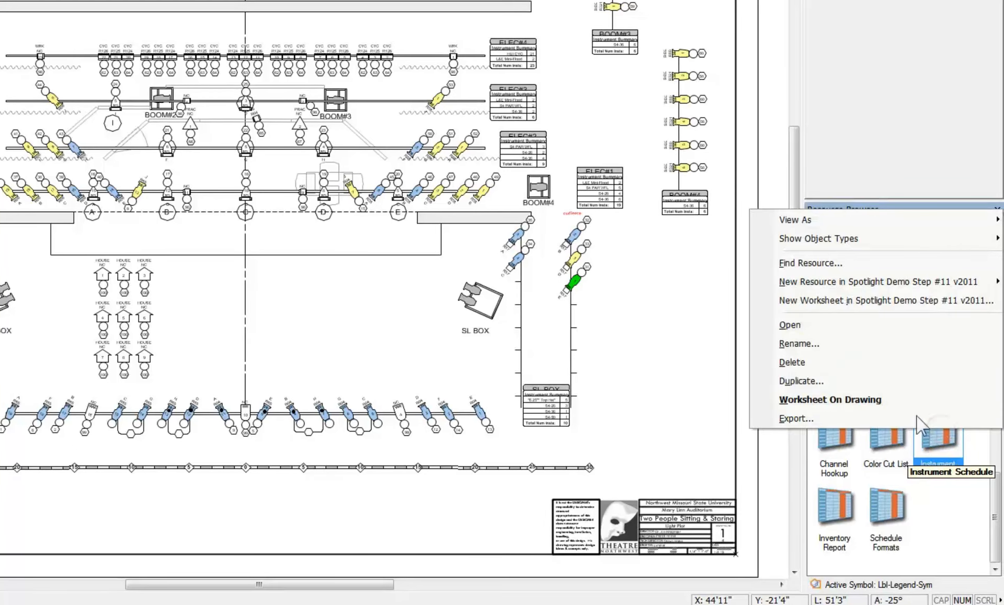
pyautogui.click(790, 324)
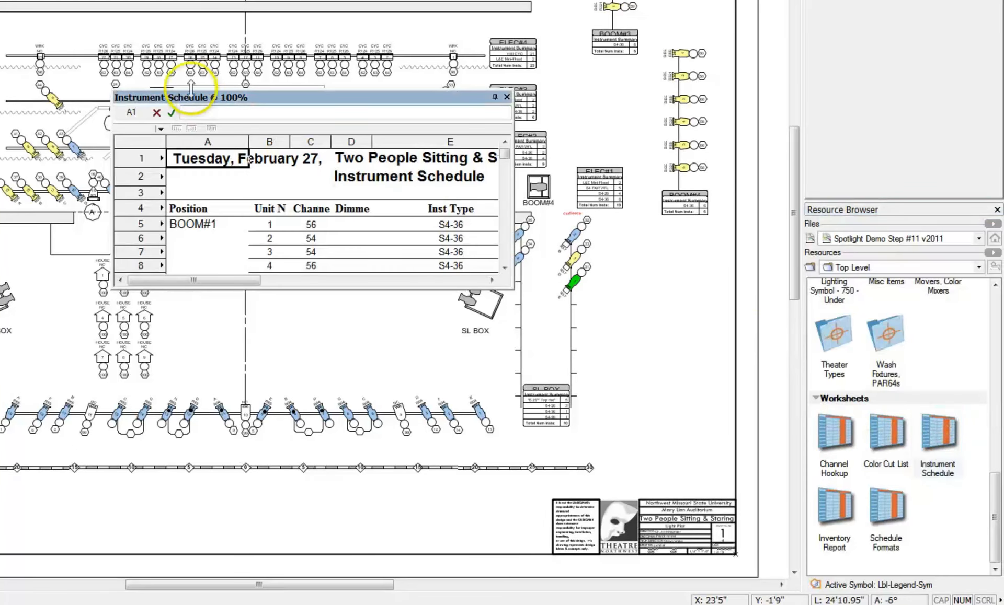
pyautogui.moveTo(191, 89)
pyautogui.mouseDown()
pyautogui.moveTo(209, 99)
pyautogui.moveTo(97, 32)
pyautogui.moveTo(0, 0)
pyautogui.mouseUp()
pyautogui.moveTo(178, 65); pyautogui.dragTo(627, 518)
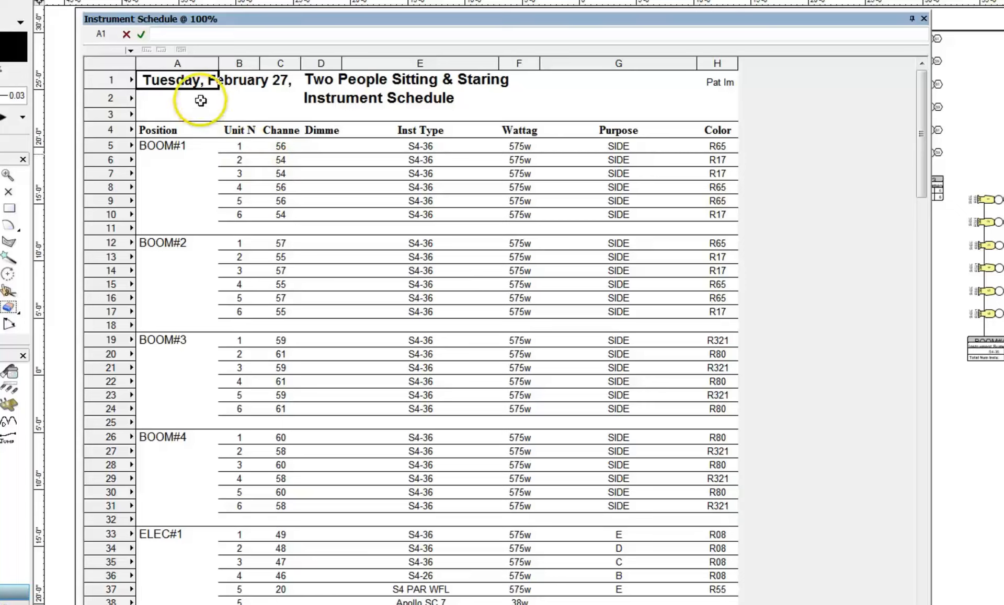
# - Reduce the date in cell A1 of the Instrument Schedule to the same font size as the Color Cut List date
pyautogui.click(188, 78)
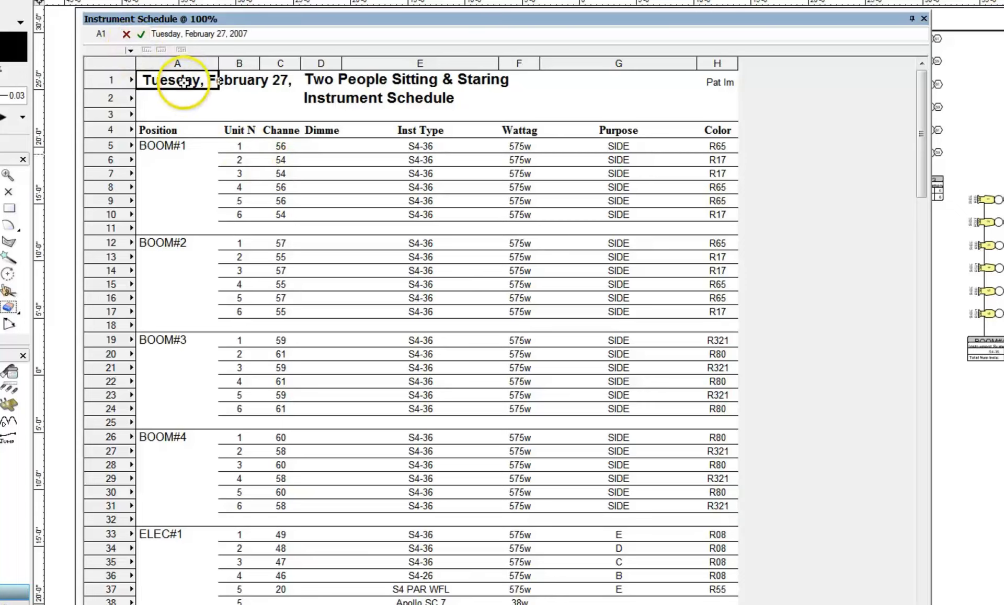
pyautogui.rightClick(202, 82)
pyautogui.click(235, 146)
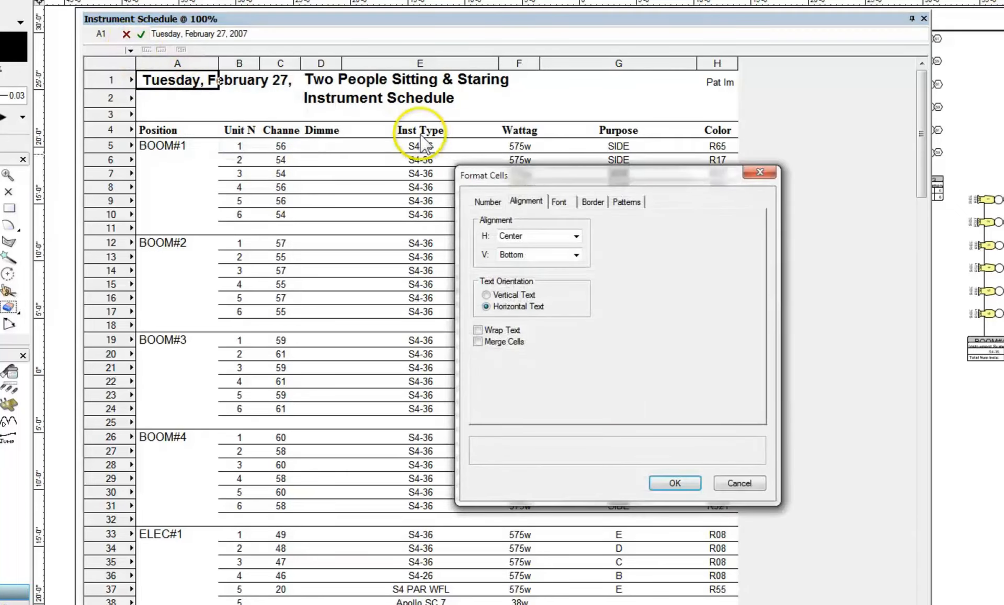
pyautogui.click(561, 203)
pyautogui.click(643, 237)
pyautogui.doubleClick(645, 238)
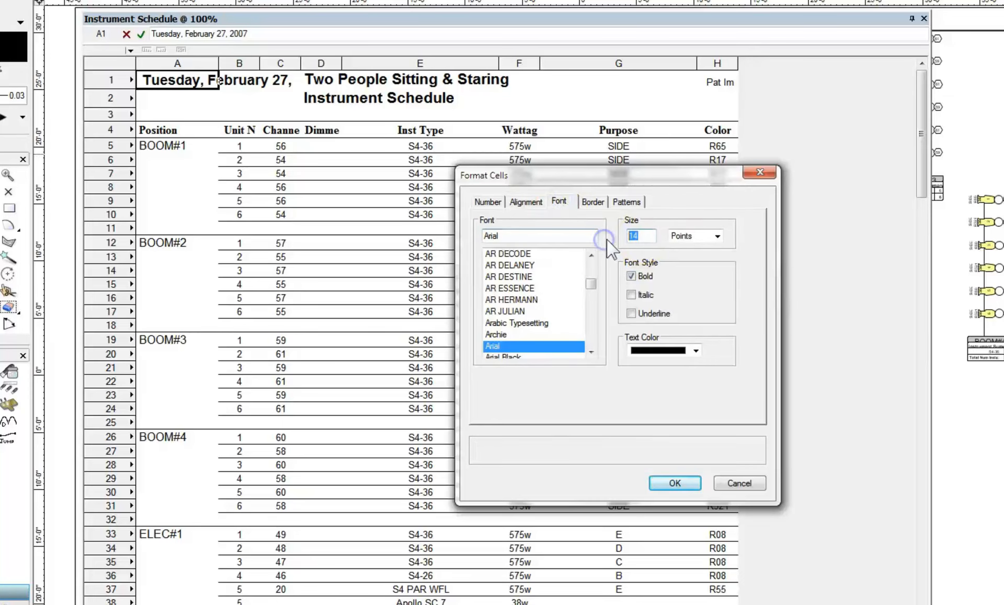
pyautogui.press('Return')
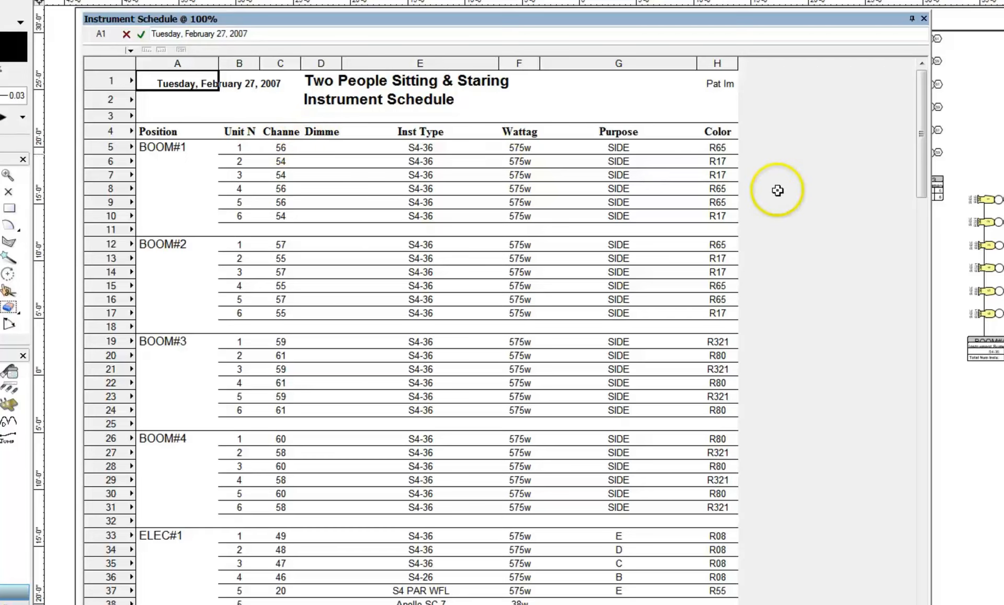
# - Rename the Unit Number heading in cell B4 as "Unit#"
pyautogui.click(239, 132)
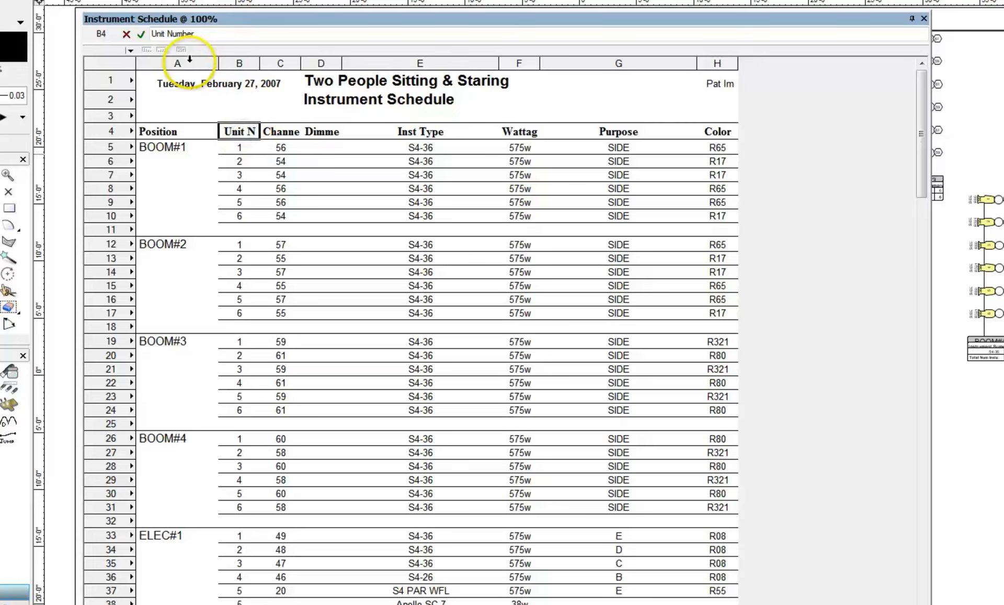
pyautogui.click(202, 34)
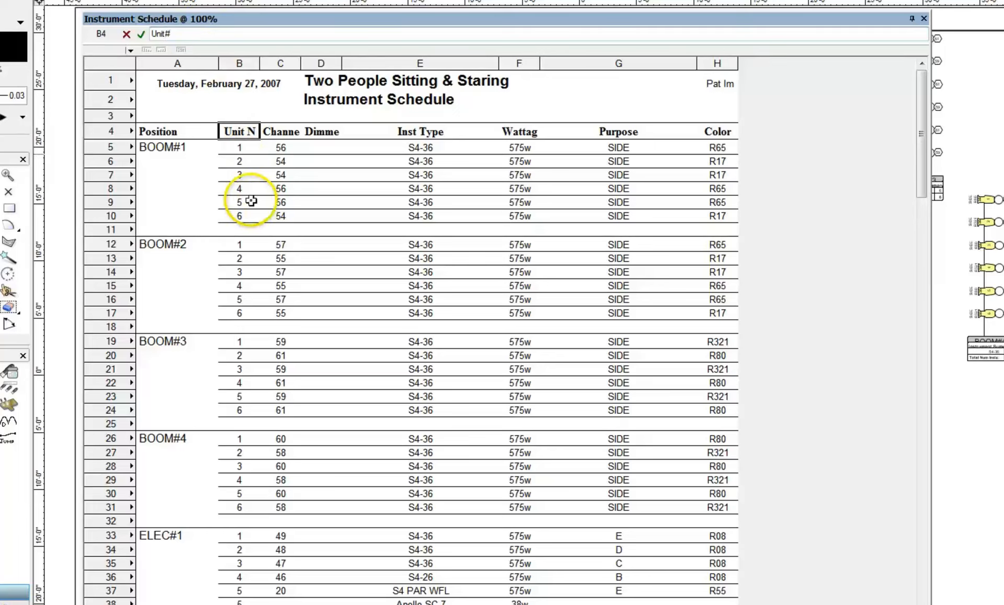
pyautogui.click(141, 35)
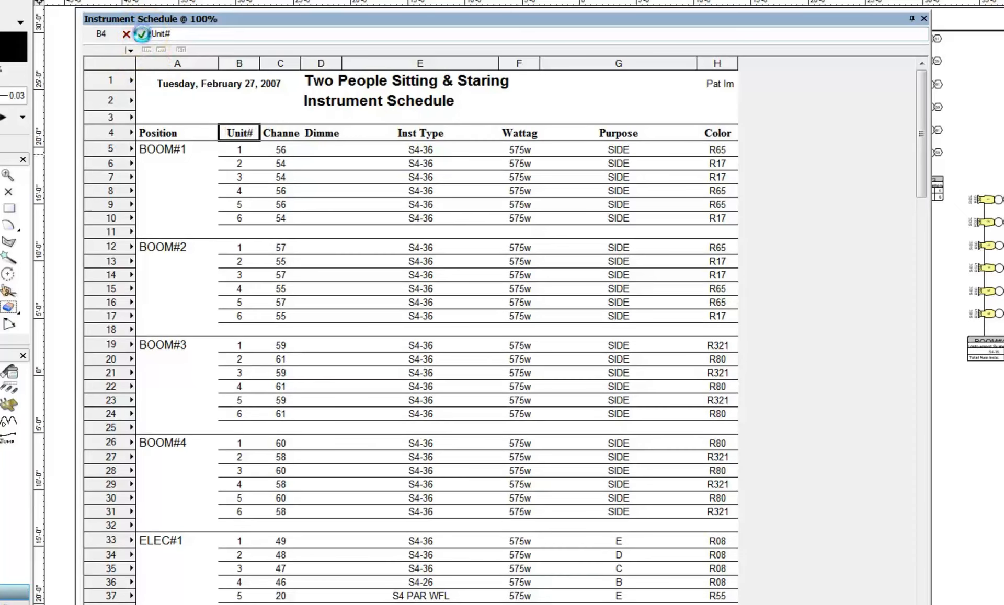
# - Abbreviate the Channel heading in cell C4 to "Ch" and the Dimmer heading in cell D4 to "Dim"
pyautogui.click(280, 132)
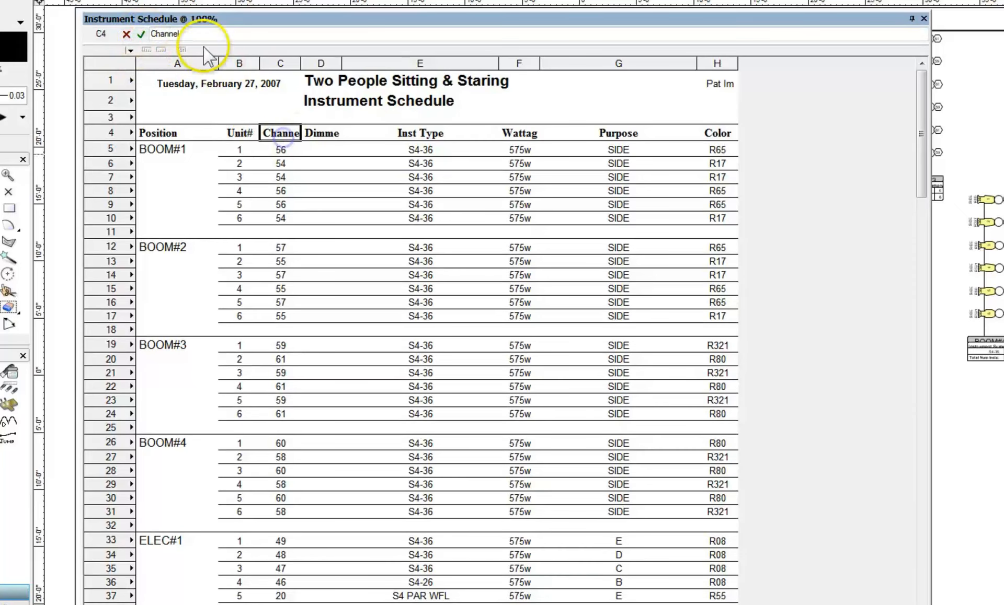
pyautogui.click(195, 33)
pyautogui.press('Down')
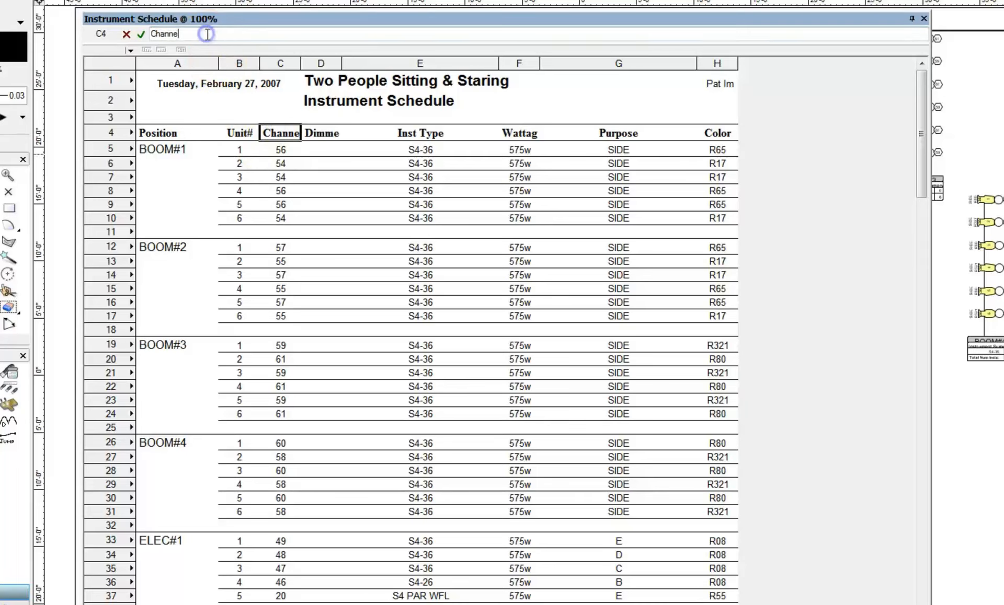
pyautogui.write('C')
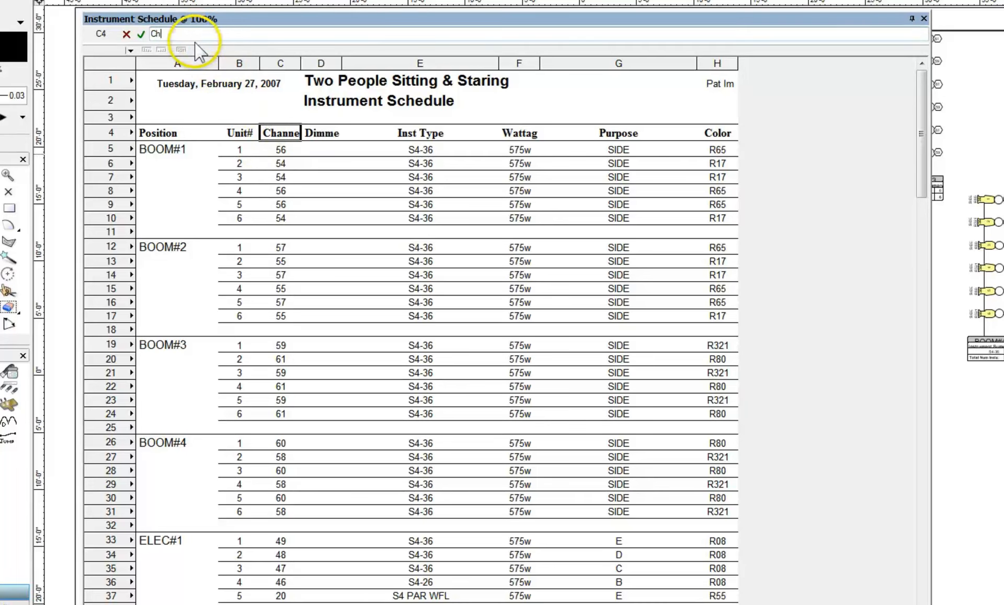
pyautogui.write('h')
pyautogui.click(141, 34)
pyautogui.click(316, 132)
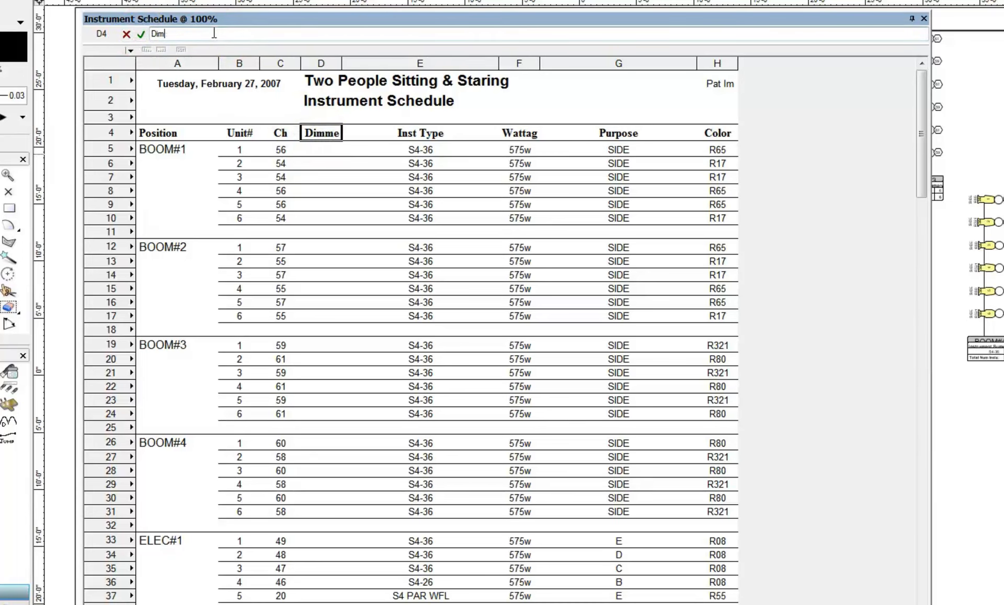
pyautogui.click(141, 34)
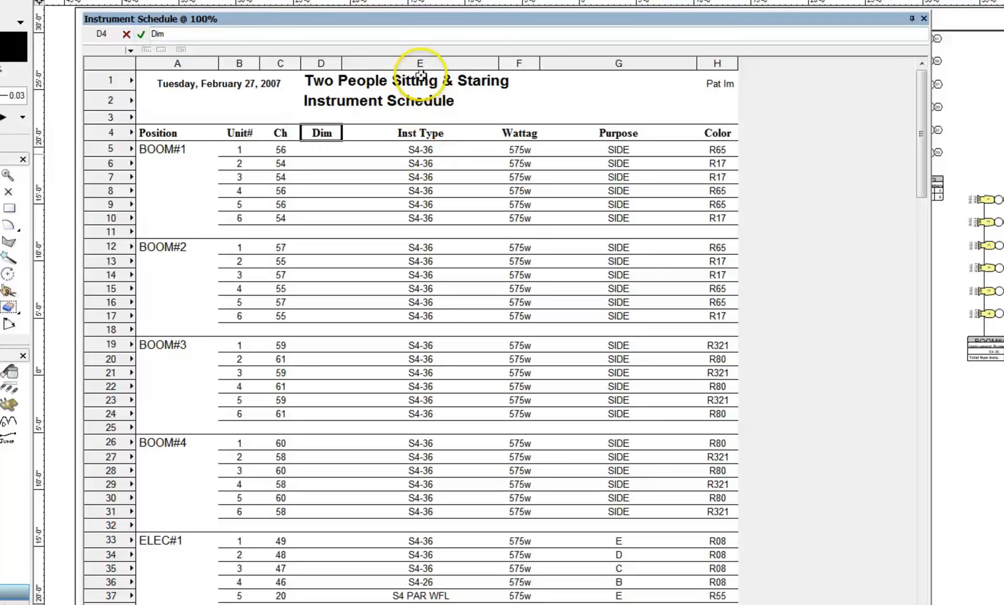
# - Narrow the Inst Type column by about a third and try to rename the Wattage heading in cell F4 as "Watts"
pyautogui.click(419, 64)
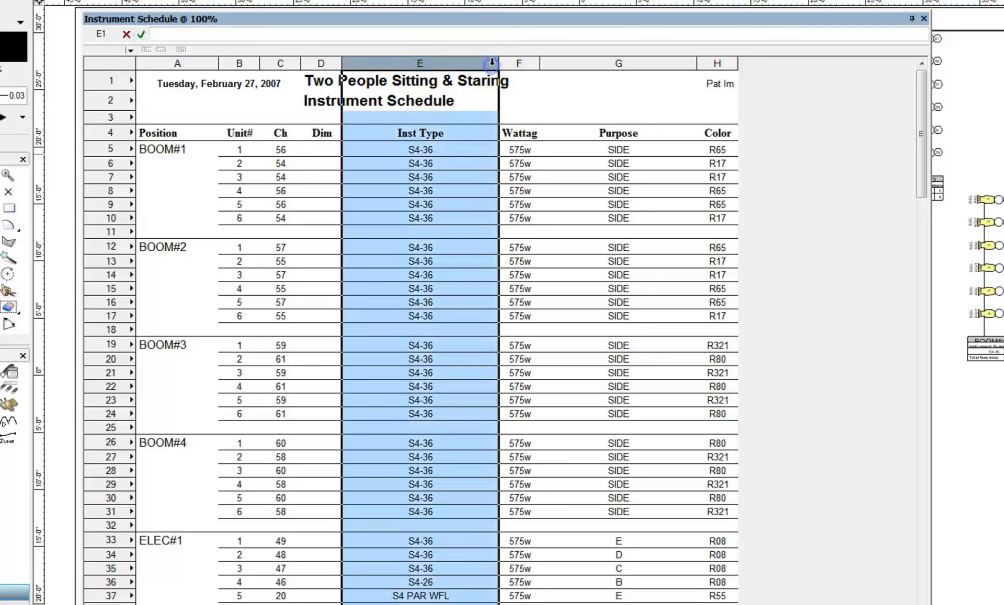
pyautogui.moveTo(498, 63); pyautogui.dragTo(450, 64)
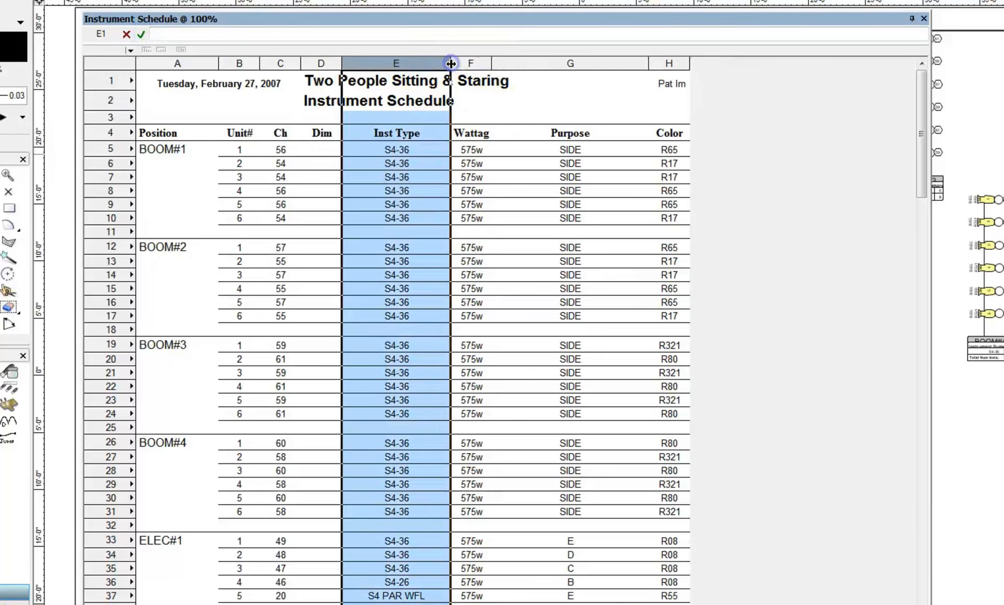
pyautogui.click(493, 136)
pyautogui.click(191, 33)
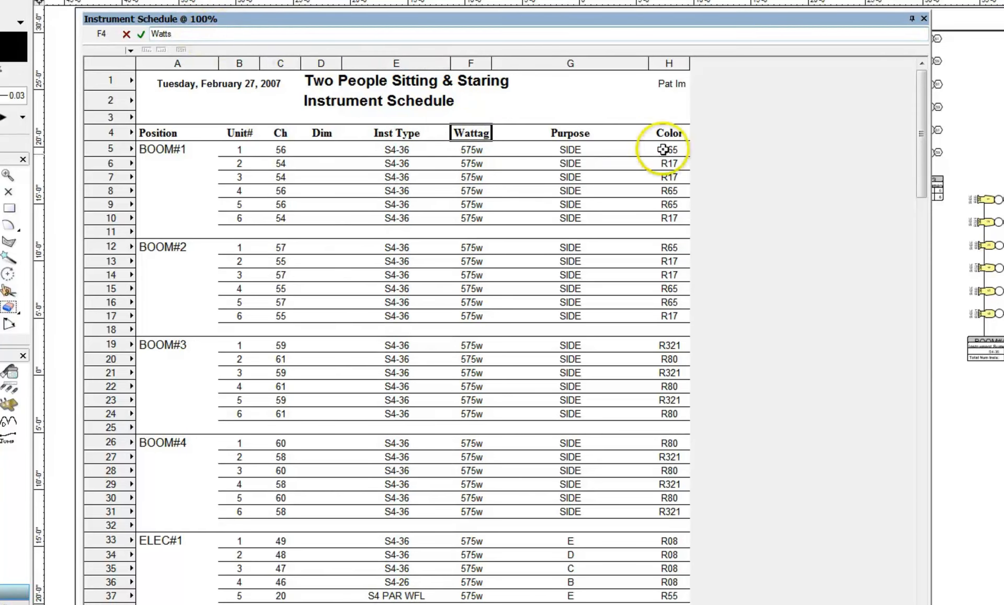
# - Rename the Purpose heading in cell G4 as "Focus" and narrow that column
pyautogui.click(585, 132)
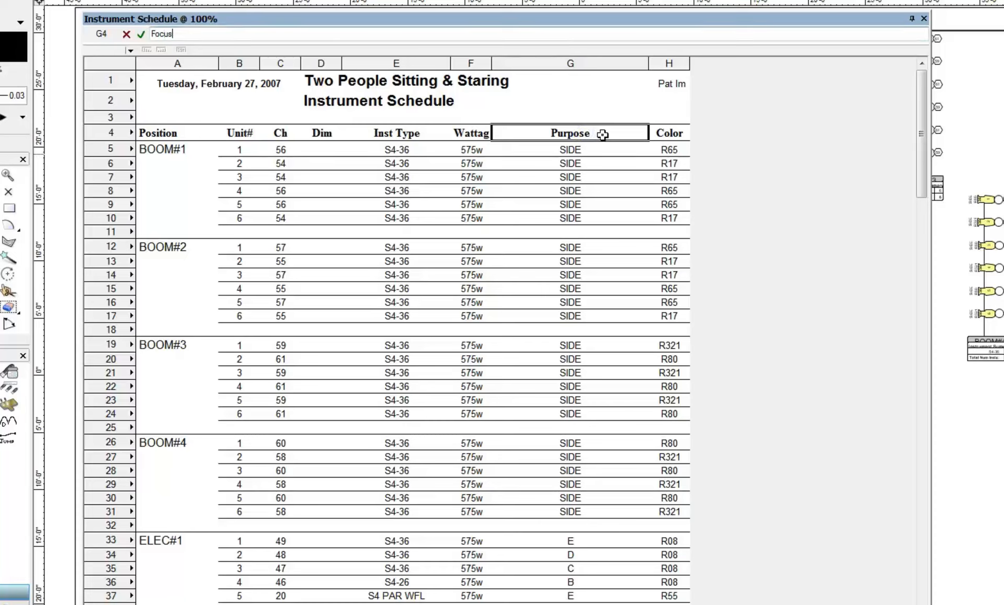
pyautogui.click(140, 34)
pyautogui.moveTo(648, 63); pyautogui.dragTo(603, 63)
# - Check the print options for the Instrument Schedule worksheet without printing, and close the worksheet
pyautogui.click(618, 82)
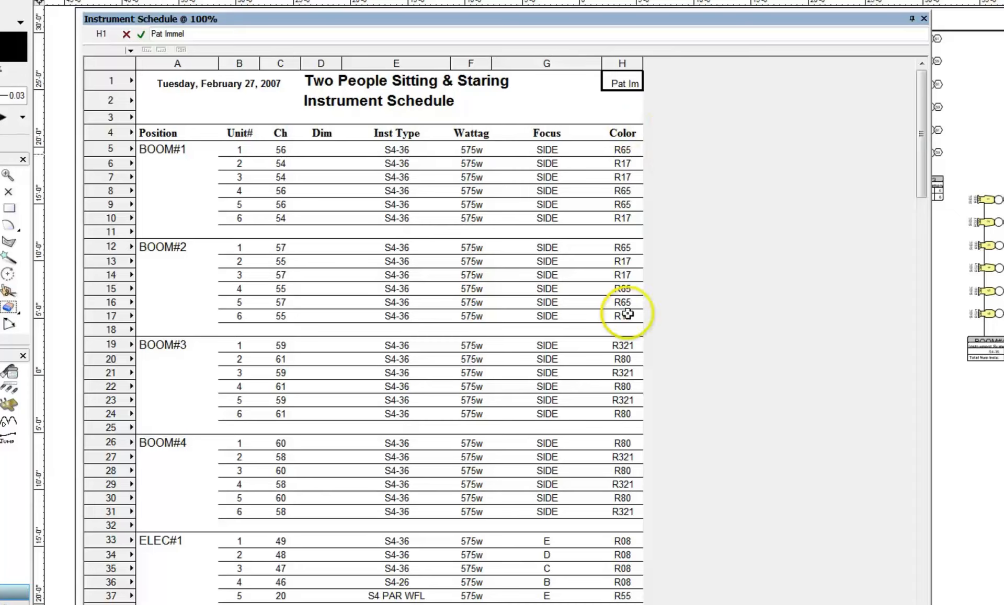
pyautogui.moveTo(919, 152); pyautogui.dragTo(938, 138)
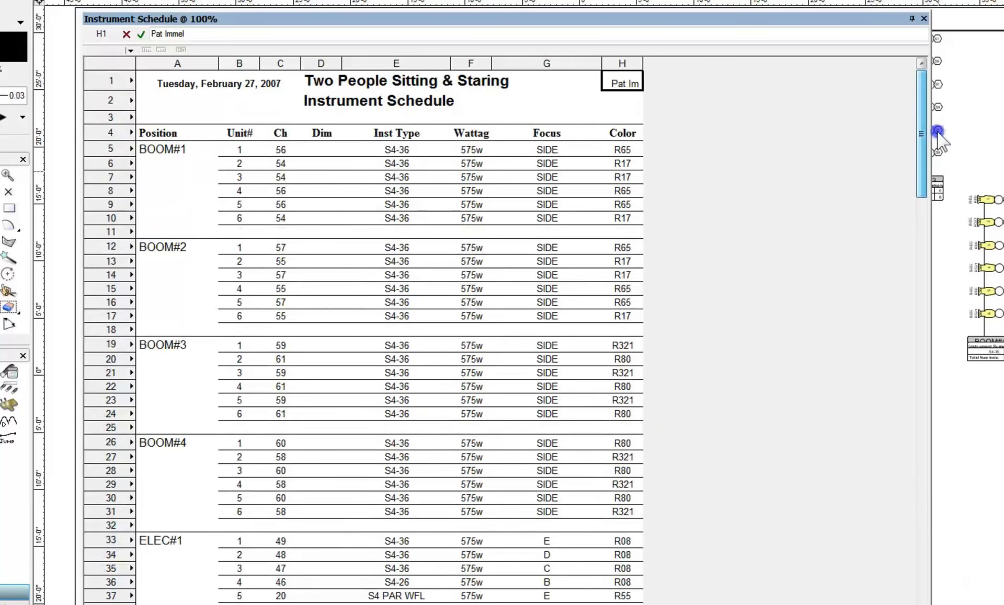
pyautogui.click(130, 50)
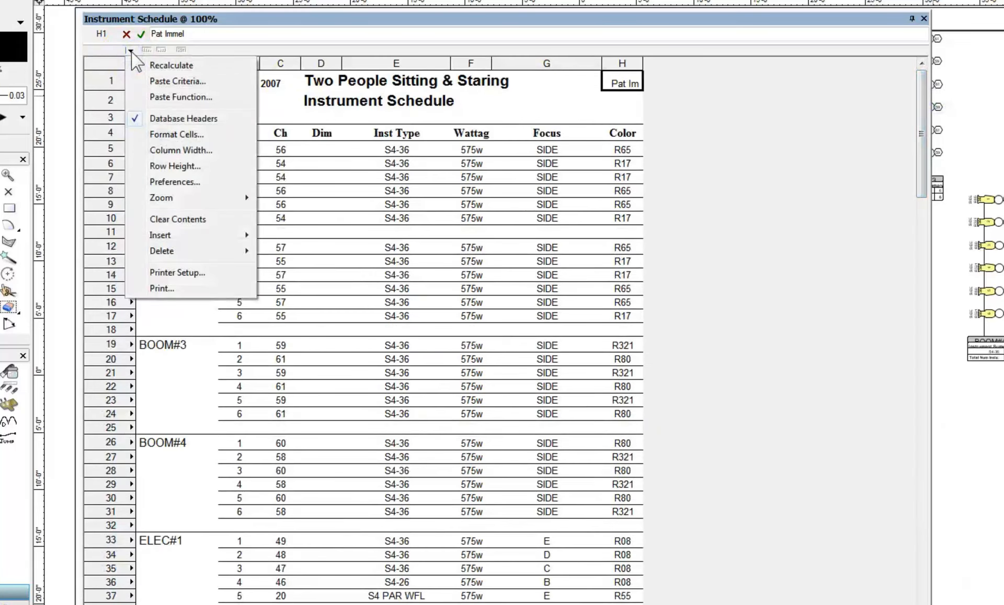
pyautogui.click(162, 289)
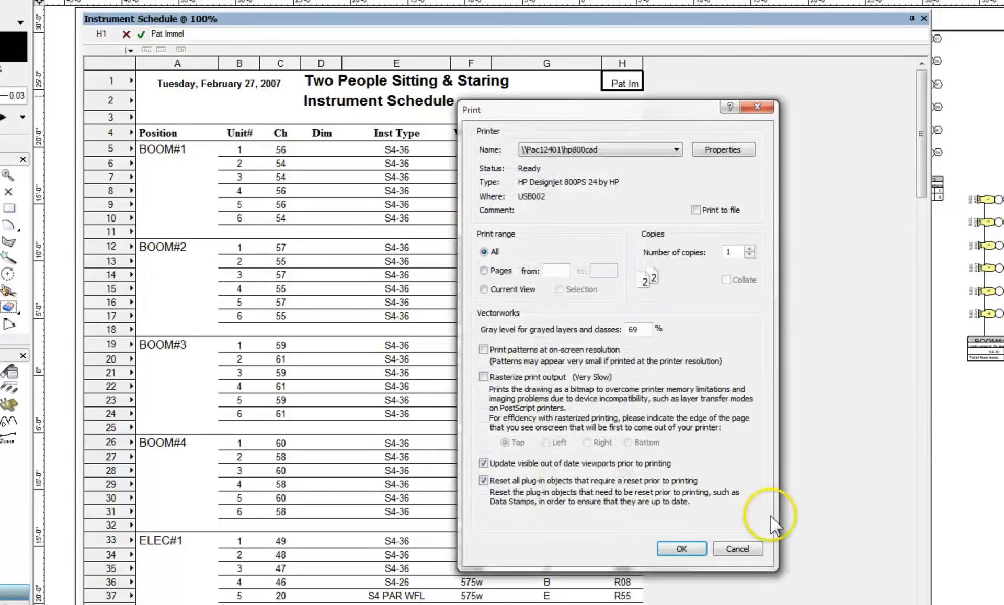
pyautogui.click(735, 549)
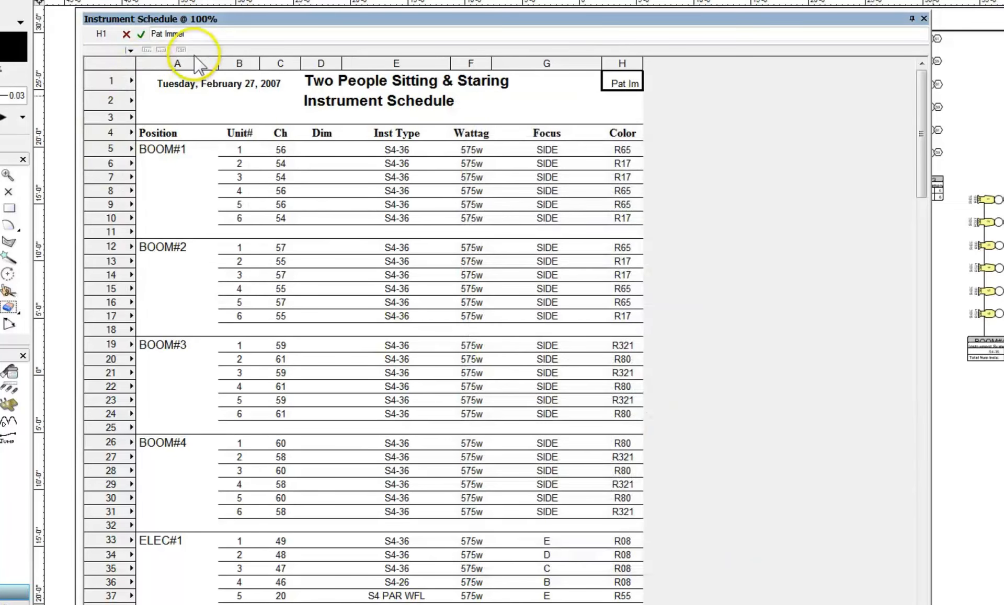
pyautogui.click(924, 19)
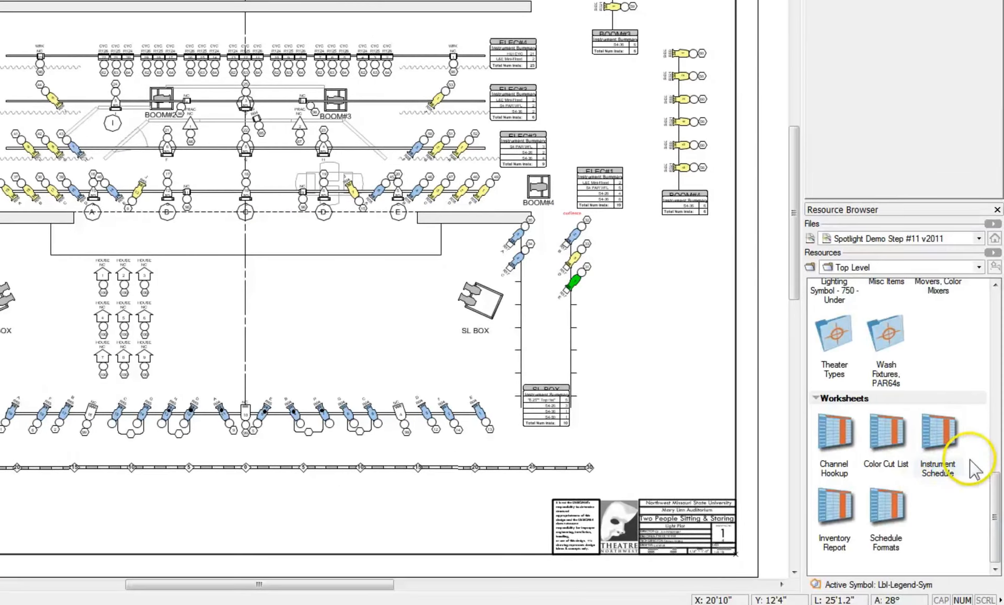
pyautogui.doubleClick(837, 437)
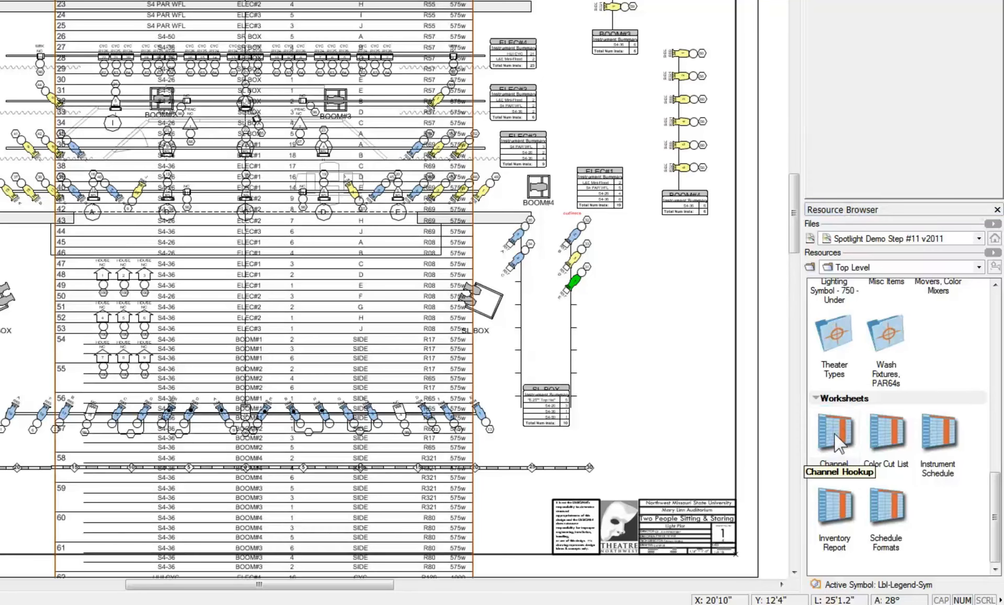
pyautogui.rightClick(835, 439)
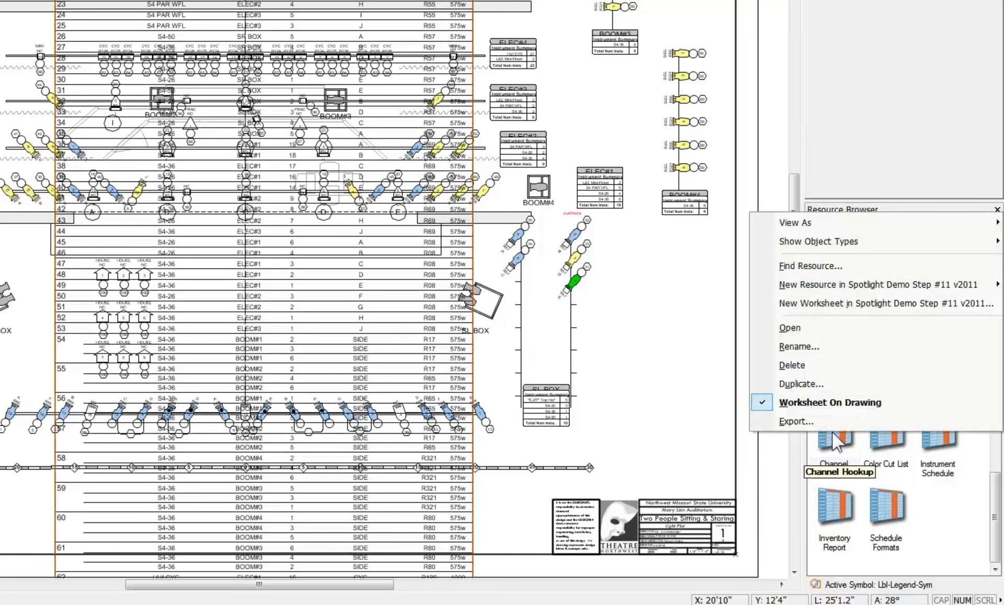
pyautogui.click(761, 405)
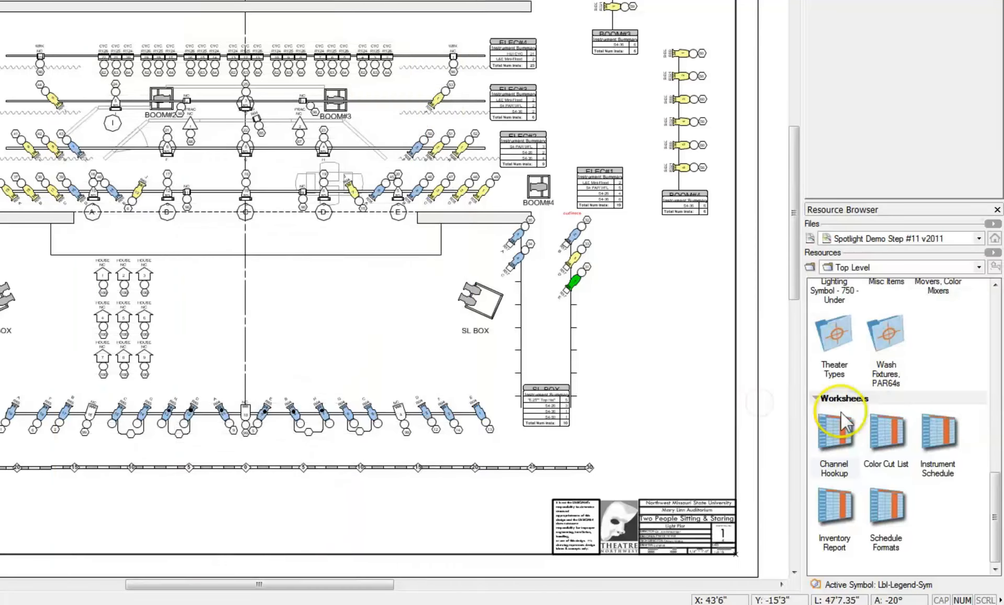
# - Open the Channel Hookup worksheet and enlarge its window to show all the columns
pyautogui.rightClick(847, 439)
pyautogui.click(782, 324)
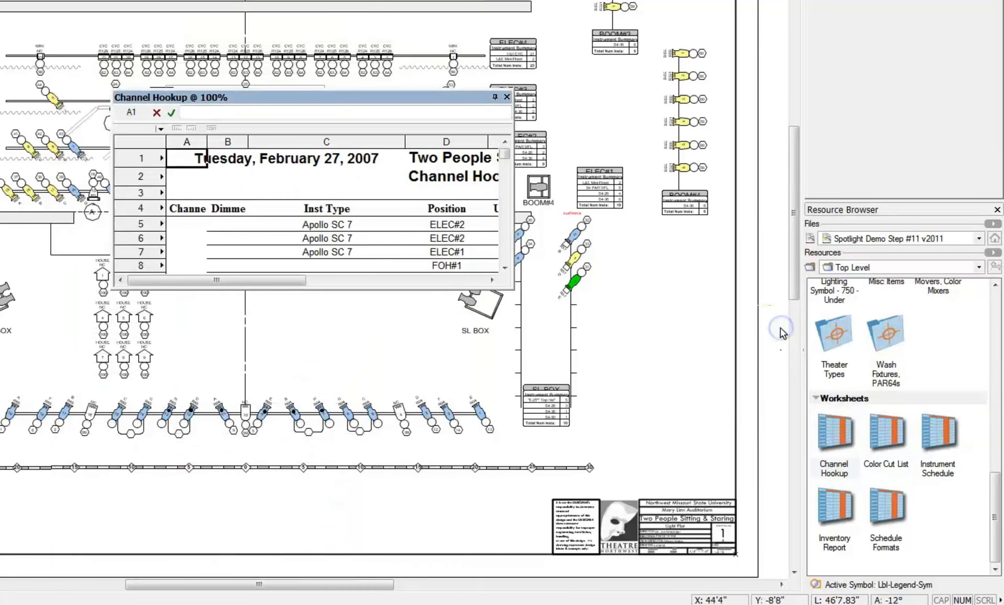
pyautogui.click(216, 98)
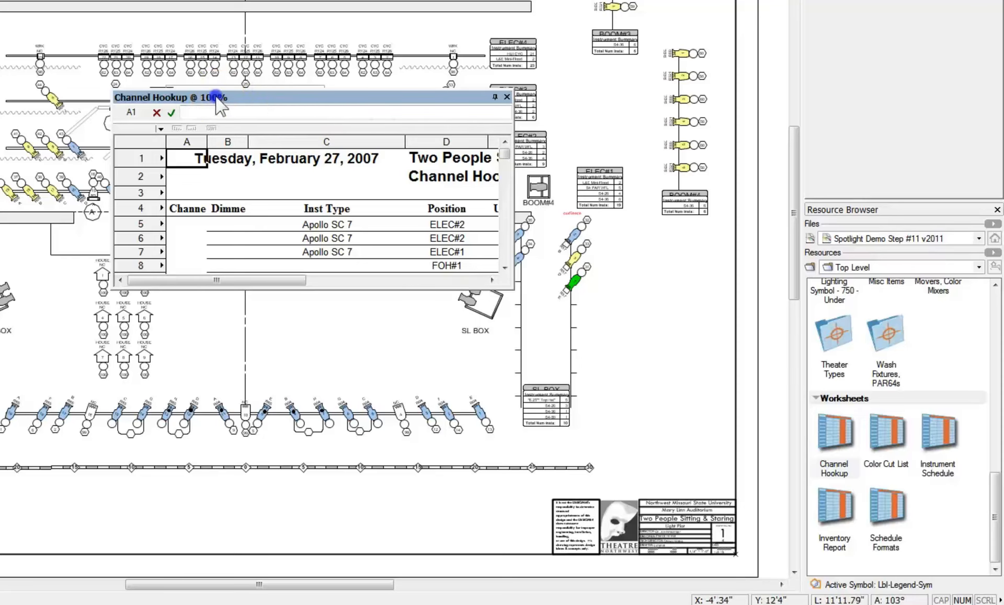
pyautogui.moveTo(216, 97); pyautogui.dragTo(0, 0)
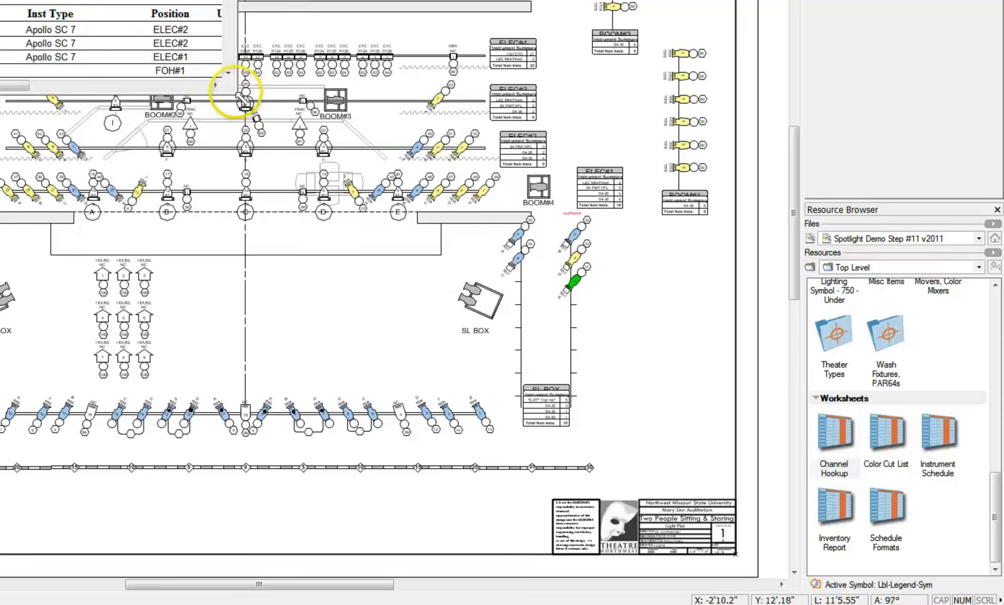
pyautogui.moveTo(453, 238); pyautogui.dragTo(708, 442)
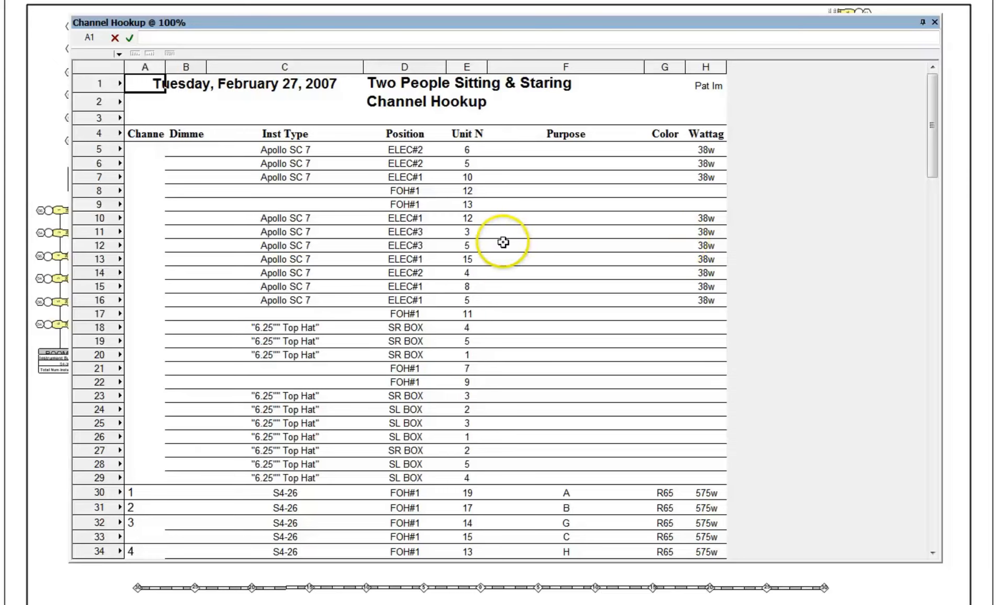
# - Fill the blank Inst Type cells C8 and C9 of the Channel Hookup with "gobo"
pyautogui.scroll(-2, 554, 277)
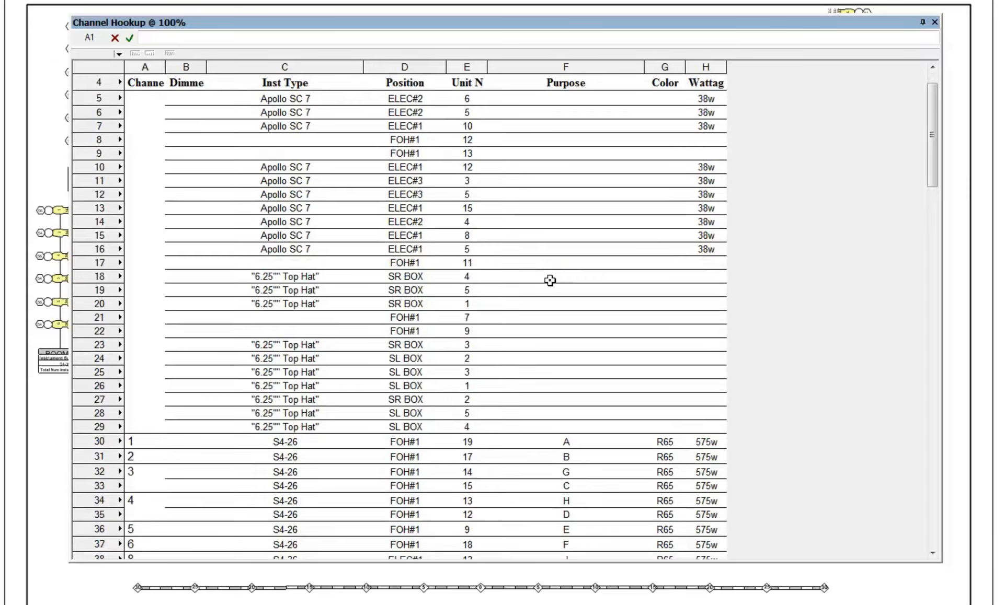
pyautogui.scroll(2, 549, 280)
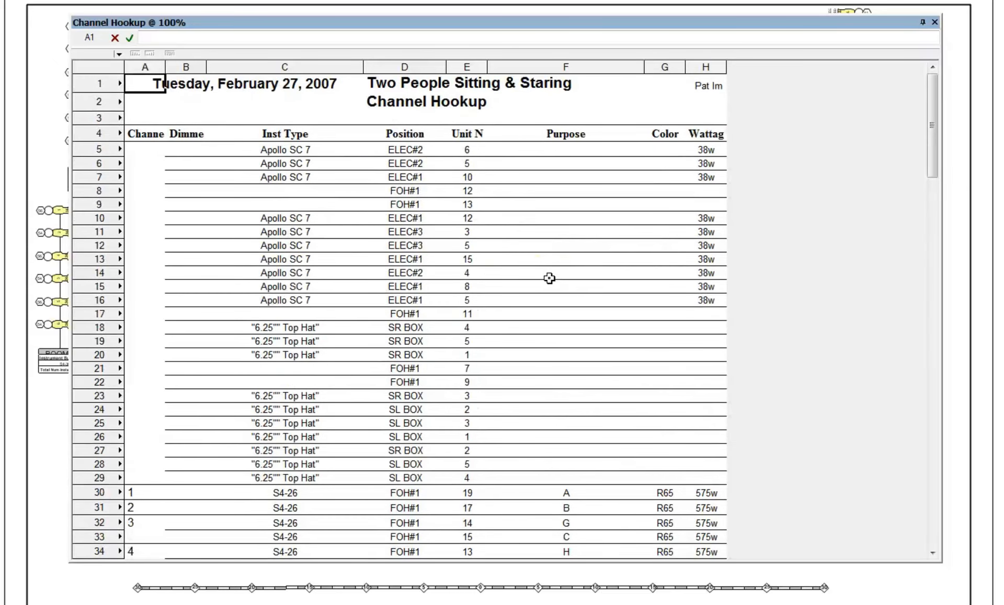
pyautogui.scroll(-2, 549, 278)
pyautogui.scroll(2, 550, 278)
pyautogui.click(306, 200)
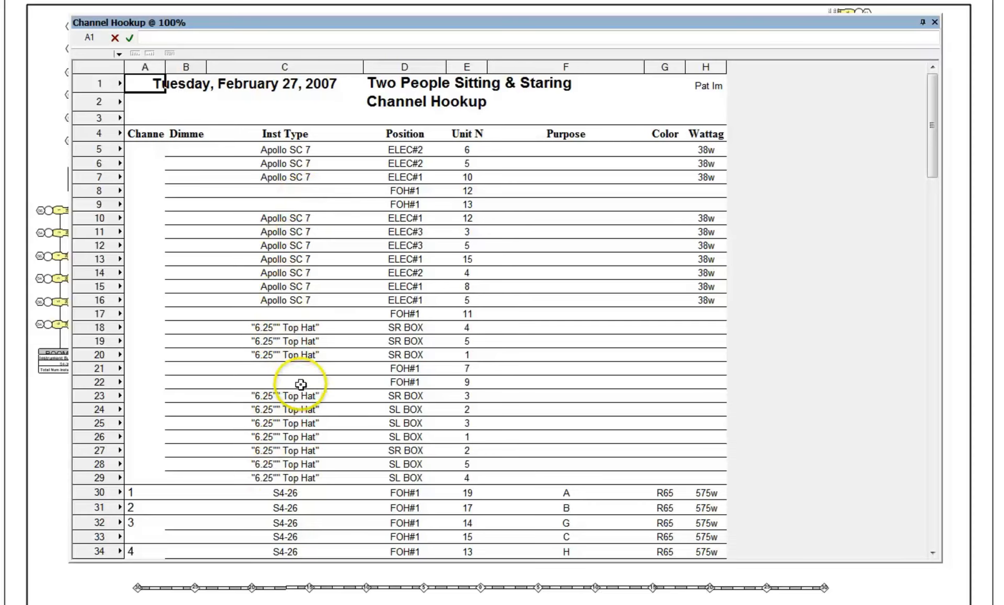
pyautogui.click(283, 187)
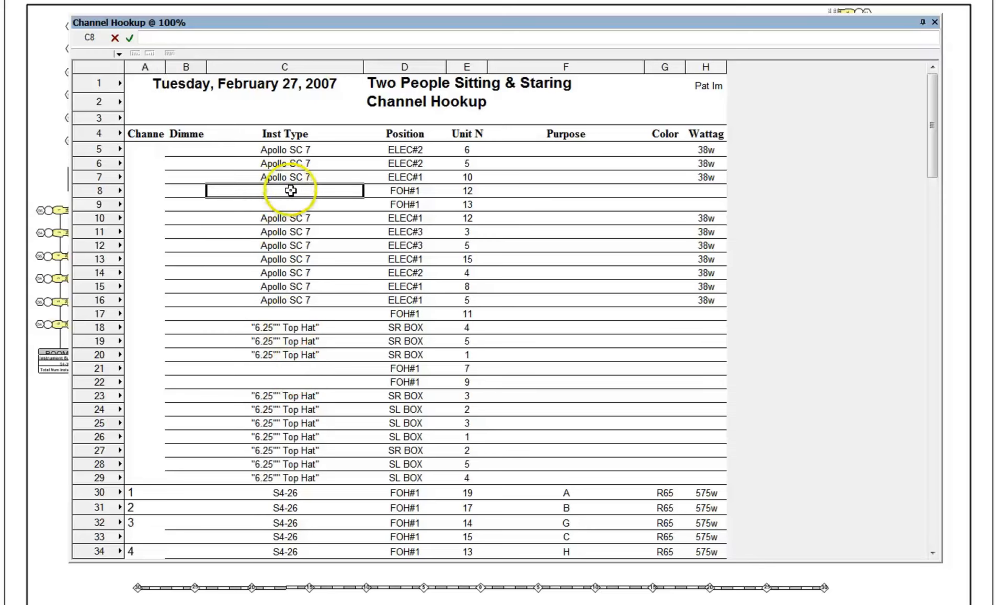
pyautogui.write('go')
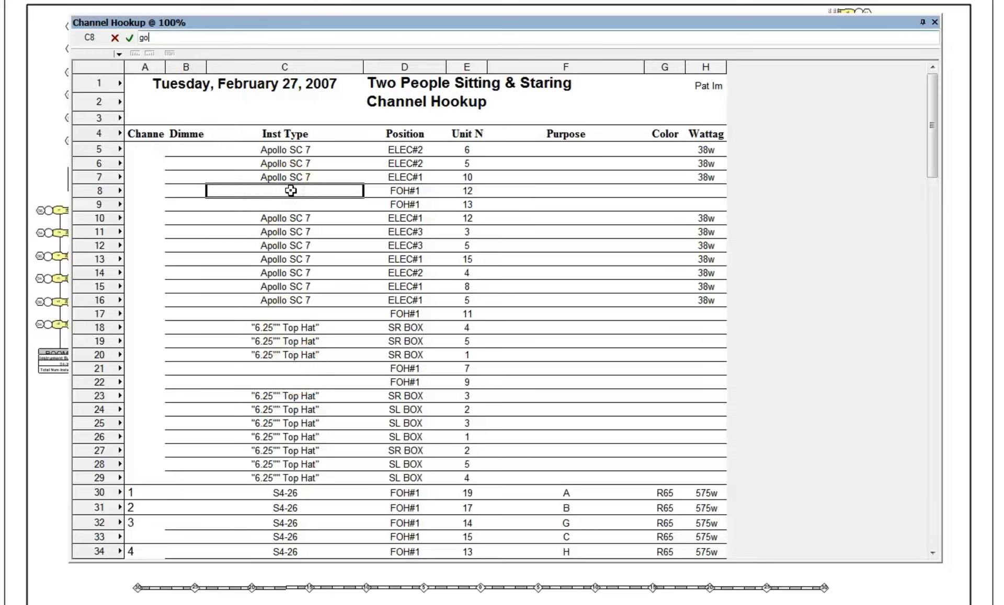
pyautogui.write('bo')
pyautogui.press('Return')
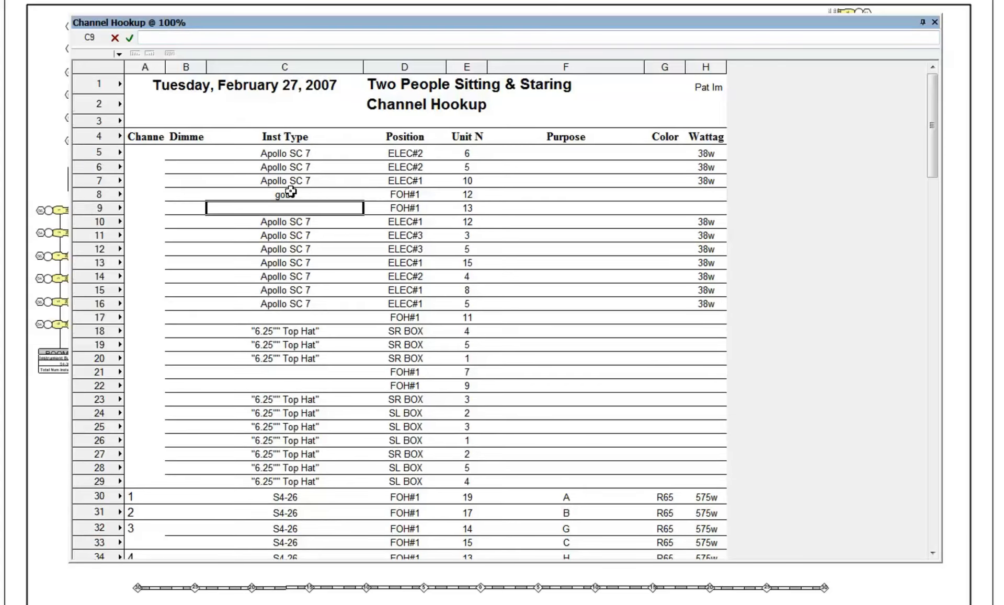
pyautogui.click(326, 214)
pyautogui.write('gobo')
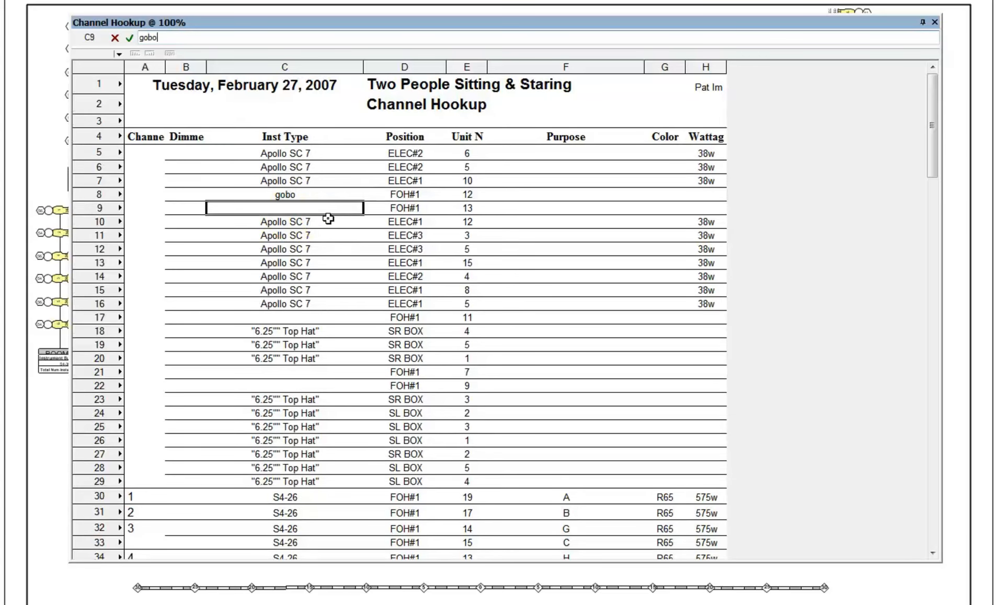
pyautogui.press('Return')
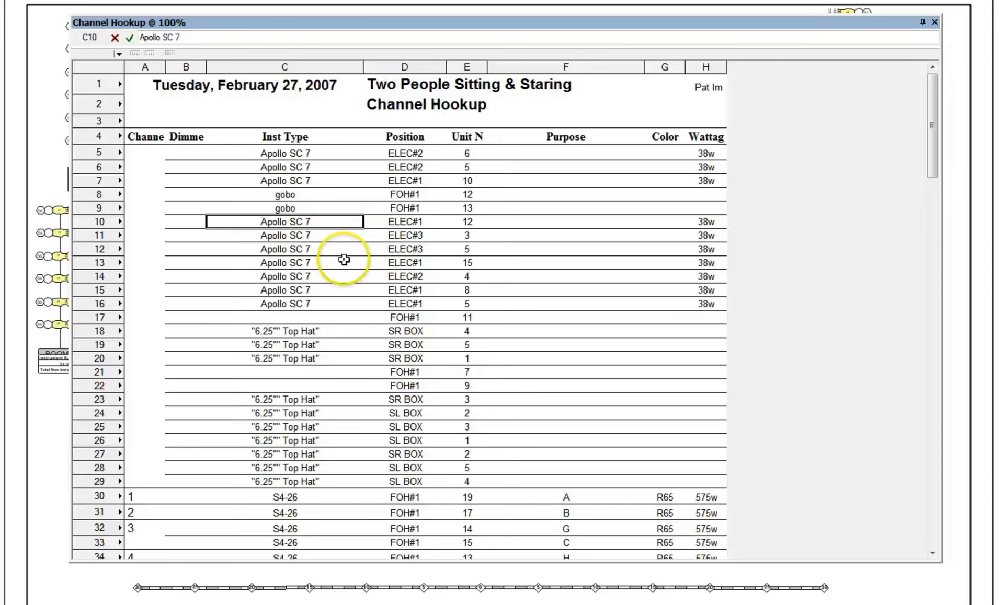
# - Rename the Purpose heading in cell F4 of the Channel Hookup as "Focus" and close the worksheet
pyautogui.click(567, 137)
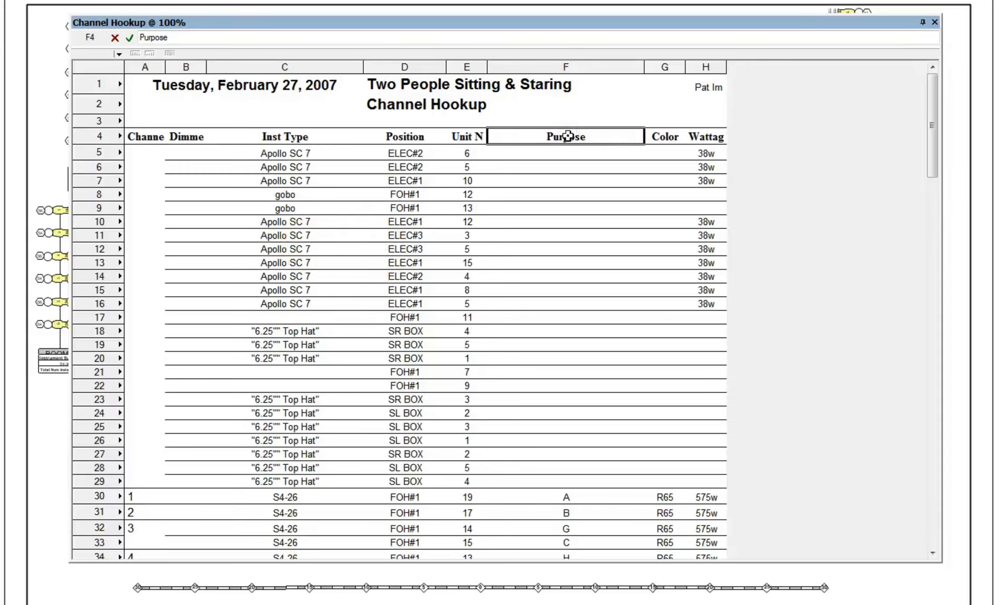
pyautogui.write('Focus')
pyautogui.press('Return')
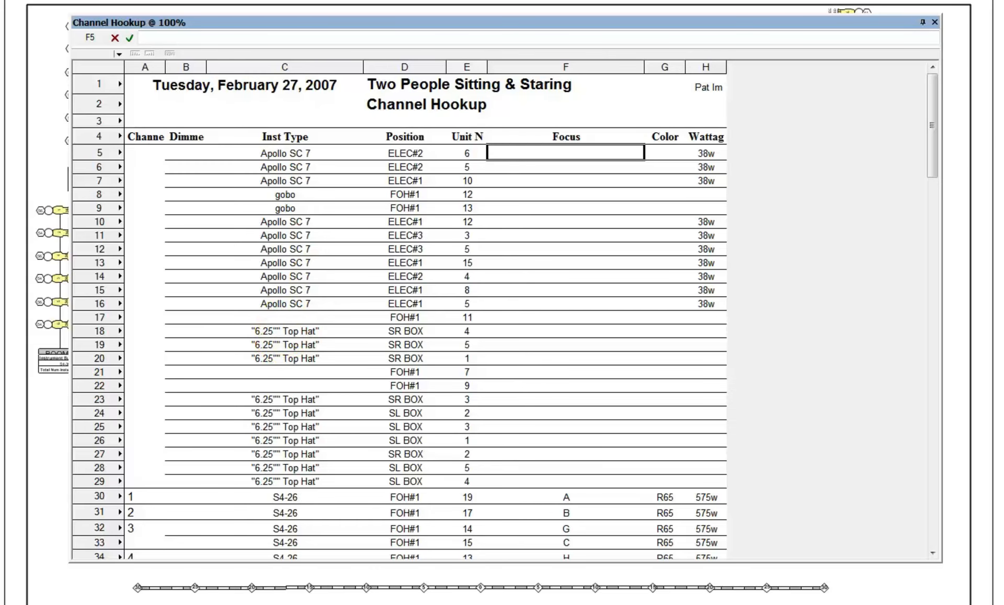
pyautogui.click(934, 22)
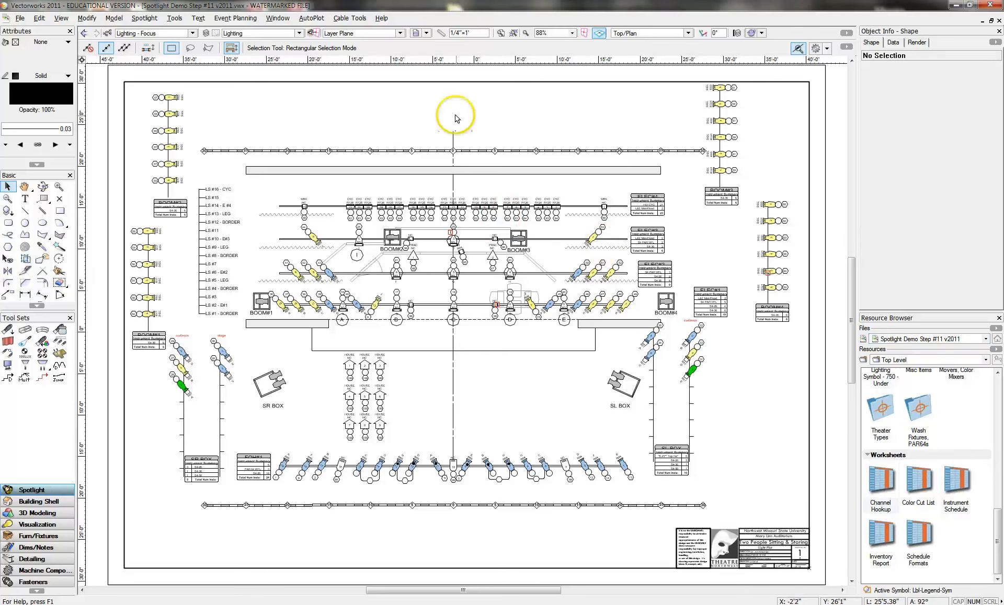
# - Generate a Key To Instrumentation with inventory counts and the active label legend, and position it just above the title block
pyautogui.click(144, 18)
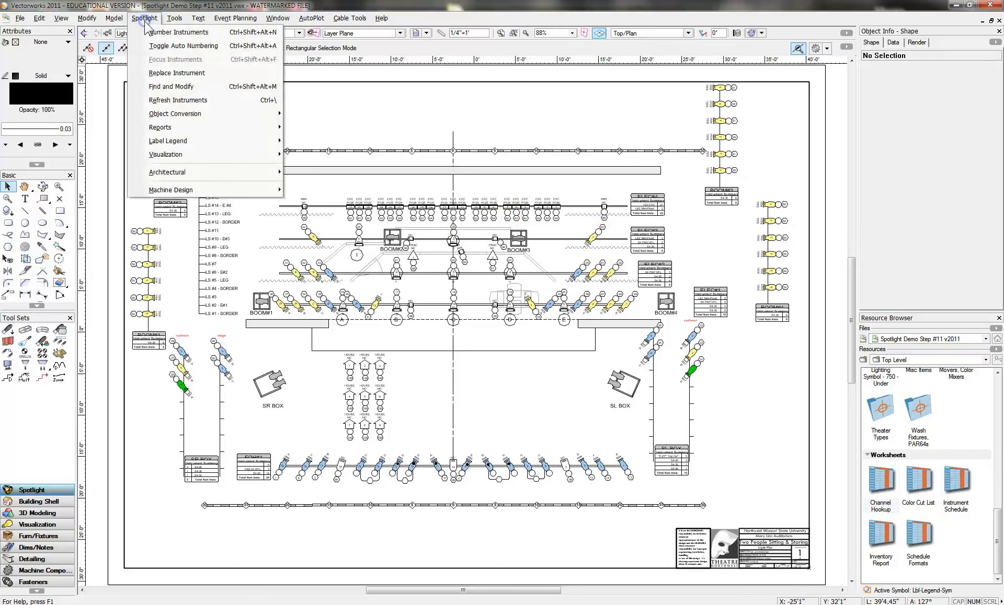
pyautogui.moveTo(173, 127)
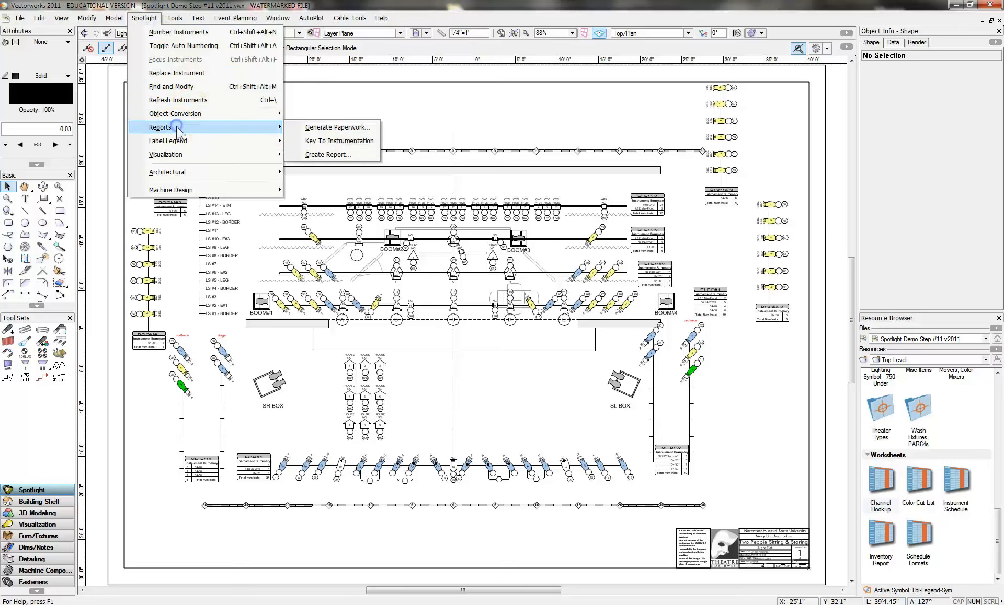
pyautogui.click(324, 141)
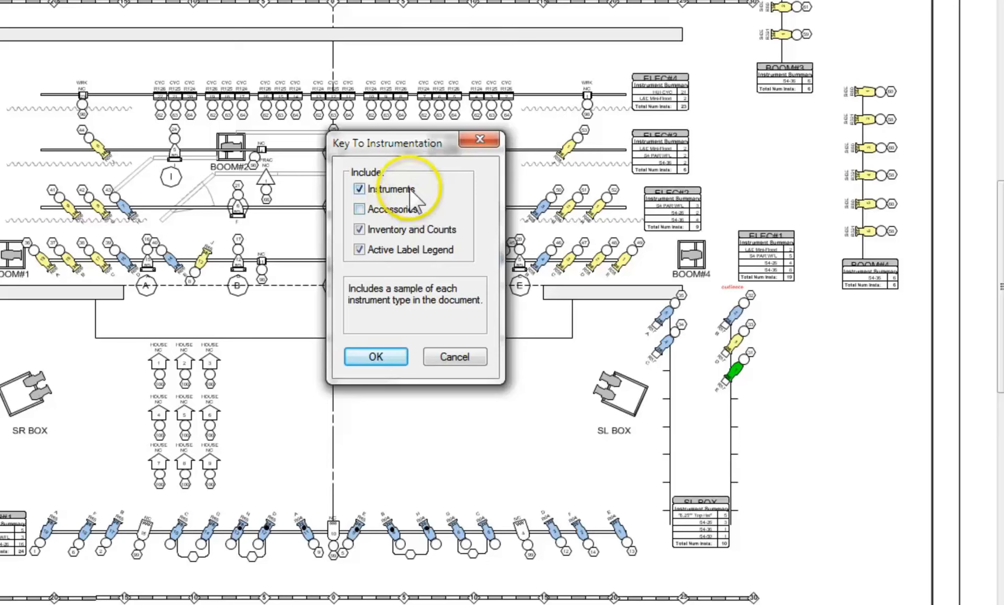
pyautogui.click(369, 358)
pyautogui.click(410, 289)
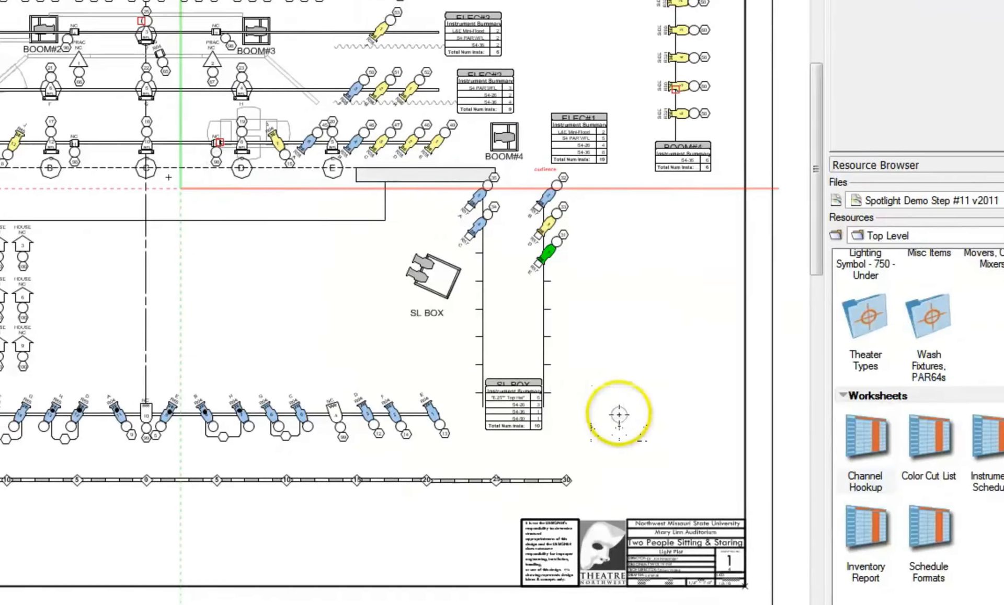
pyautogui.click(618, 415)
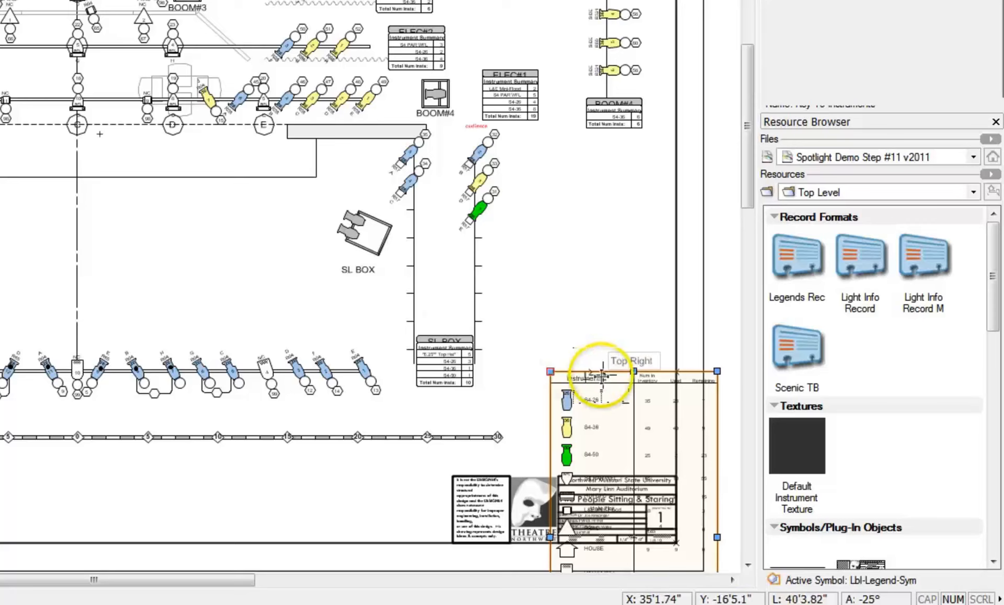
pyautogui.moveTo(598, 371); pyautogui.dragTo(555, 139)
pyautogui.click(552, 126)
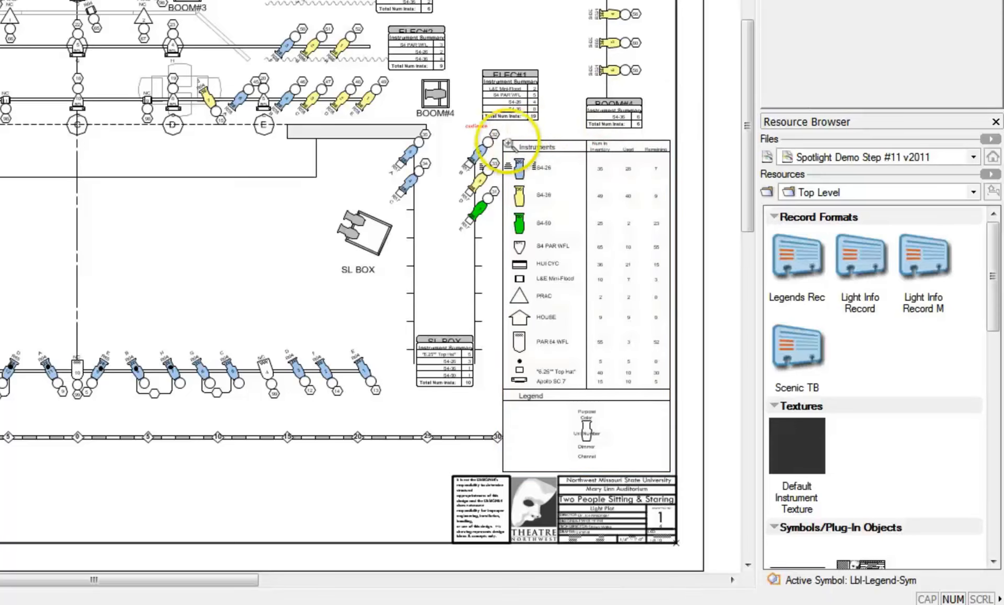
# - Enter the instrument key group and add the text "Gobo" beside the unlabelled dot symbol below PAR 64 WFL
pyautogui.moveTo(479, 116); pyautogui.dragTo(711, 505)
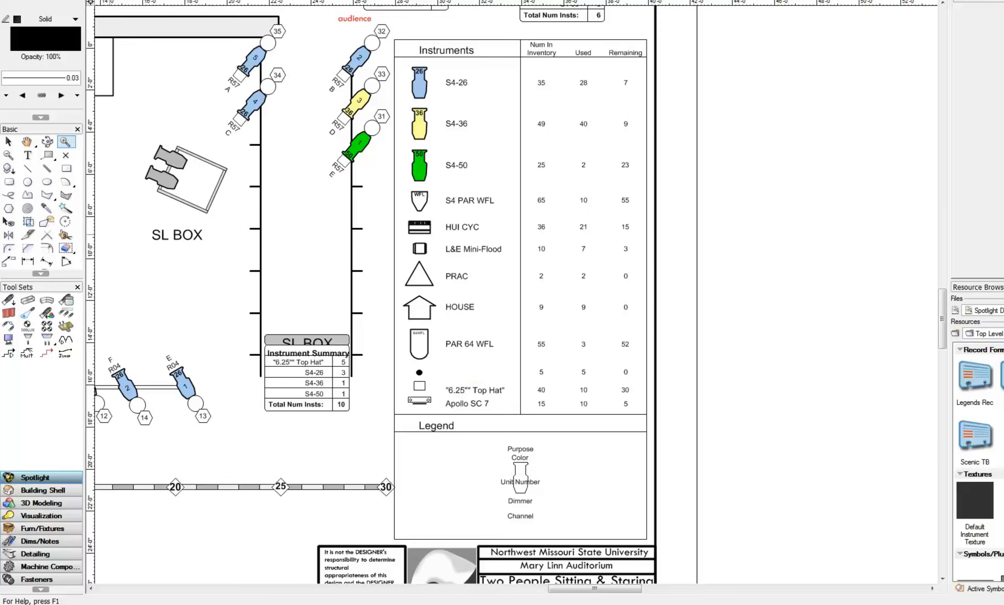
pyautogui.click(8, 142)
pyautogui.doubleClick(467, 391)
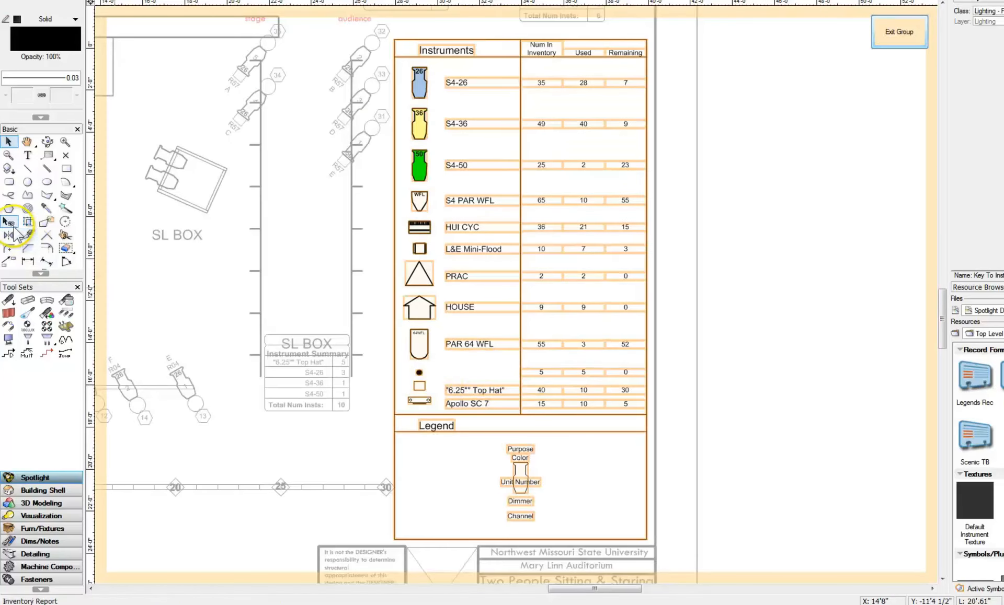
pyautogui.click(27, 155)
pyautogui.click(452, 366)
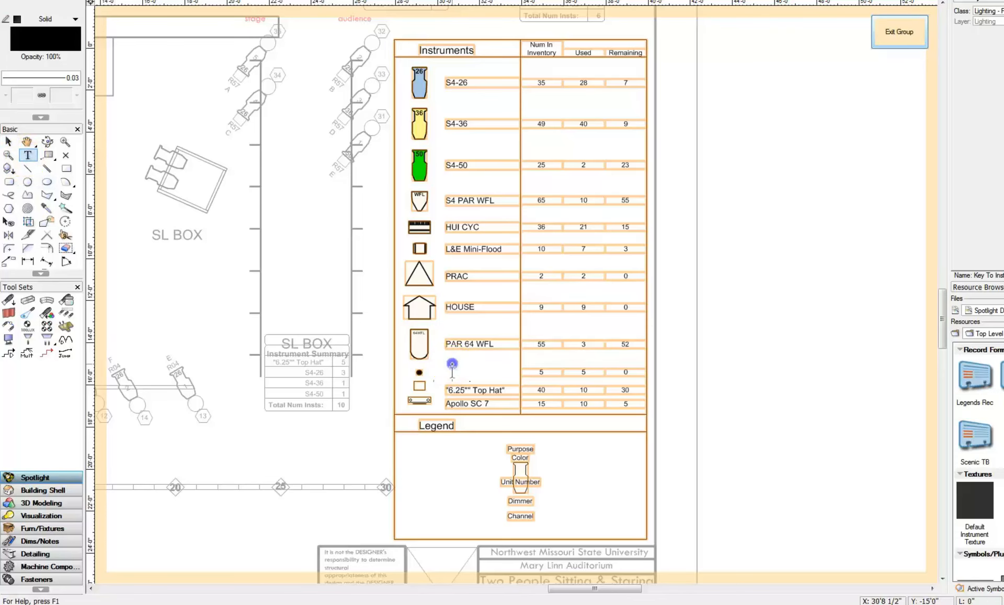
pyautogui.click(562, 361)
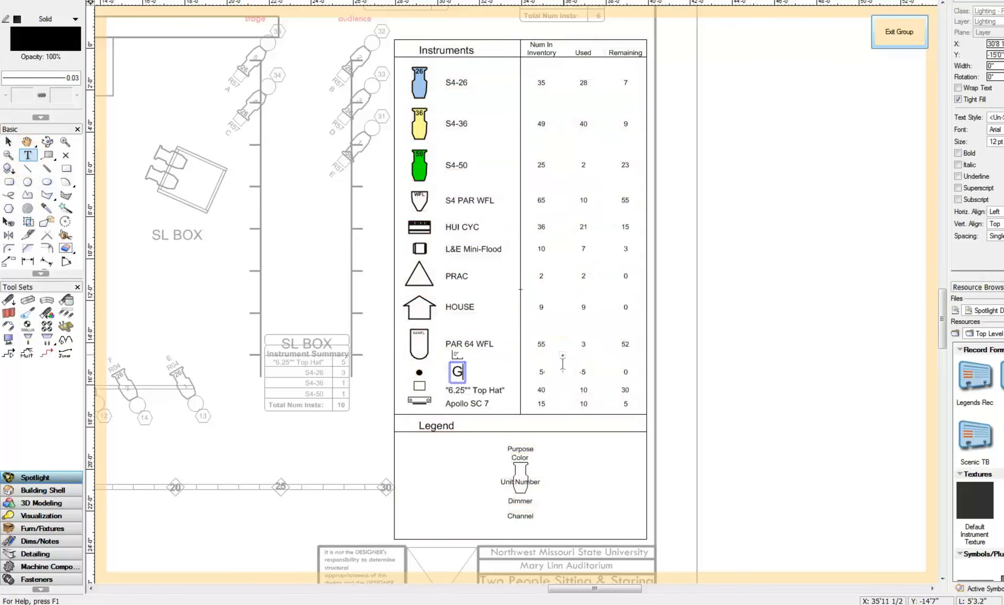
pyautogui.click(195, 285)
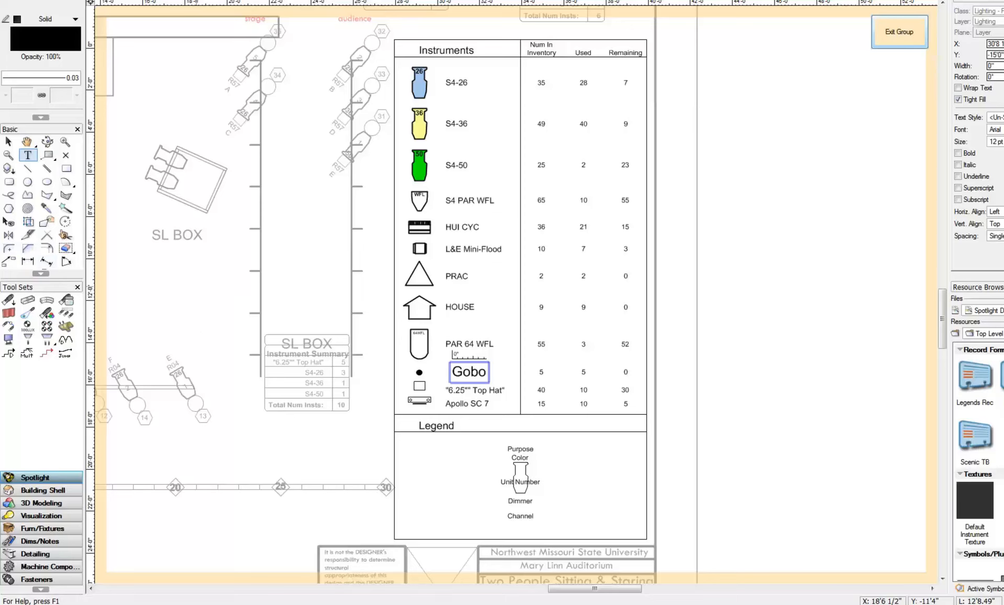
# - Set the text size of the new "Gobo" label in the instrument key to 8 pt
pyautogui.click(9, 142)
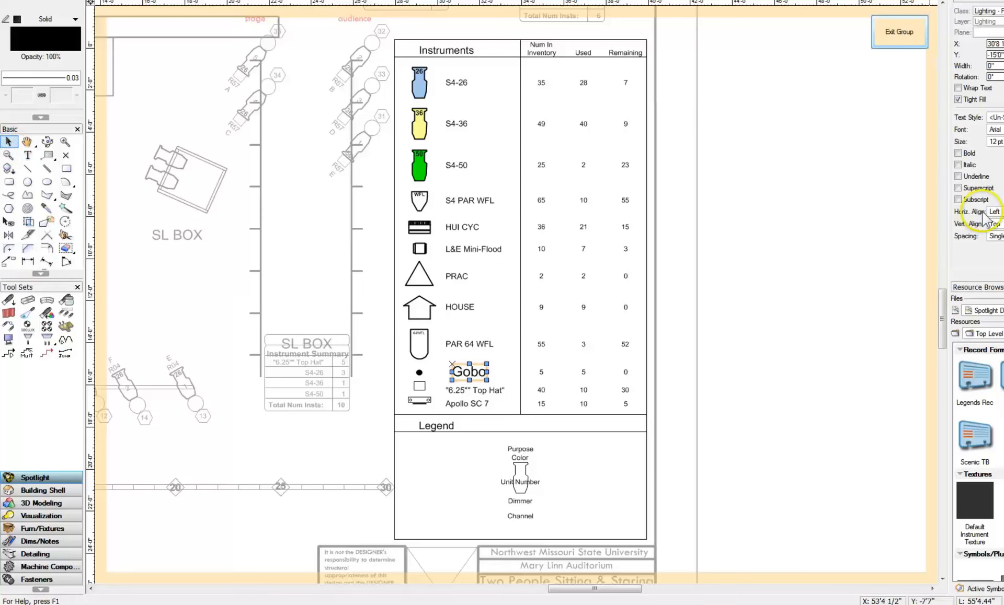
pyautogui.click(995, 141)
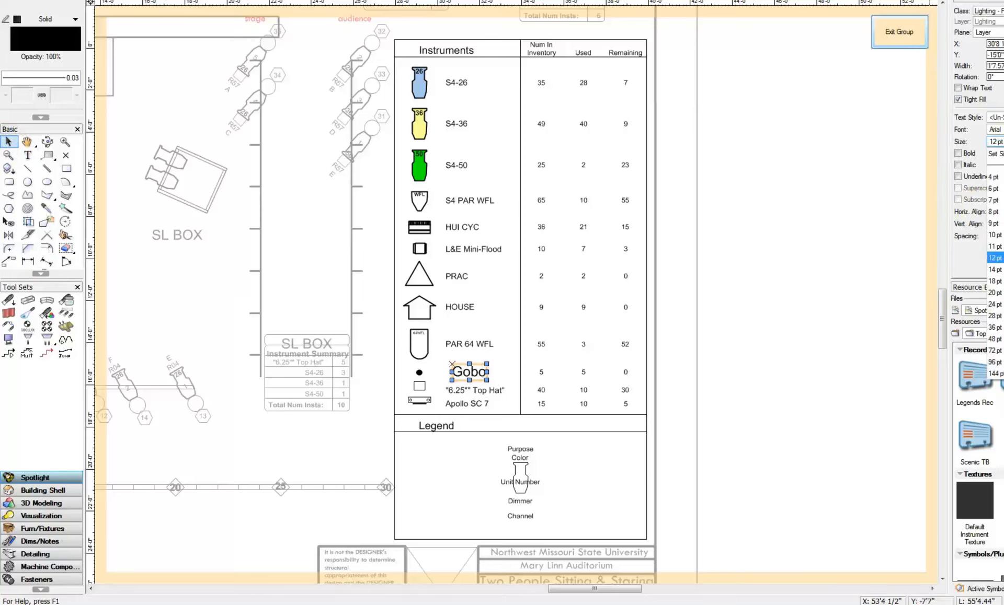
pyautogui.click(1000, 212)
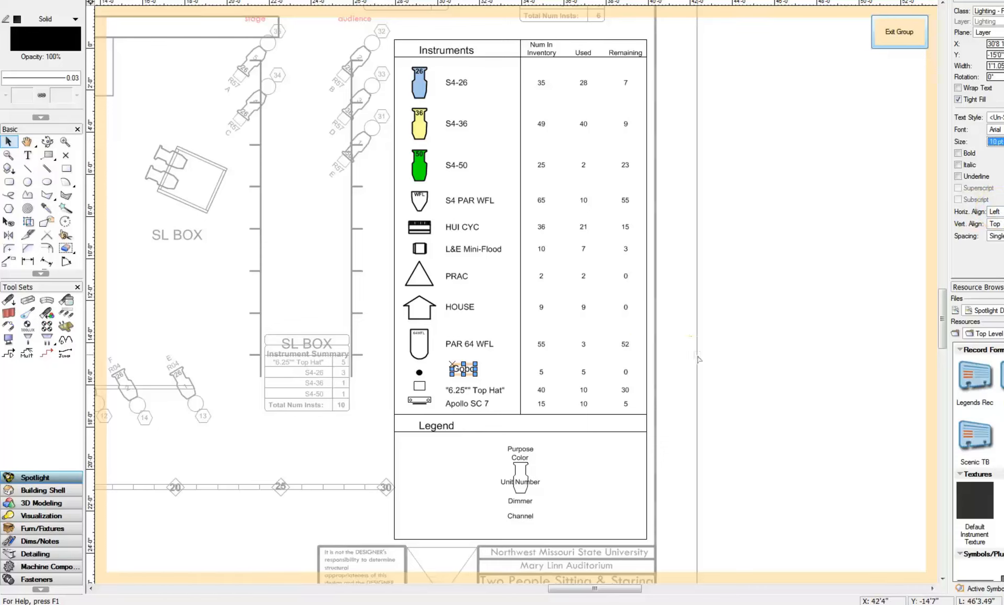
pyautogui.click(699, 357)
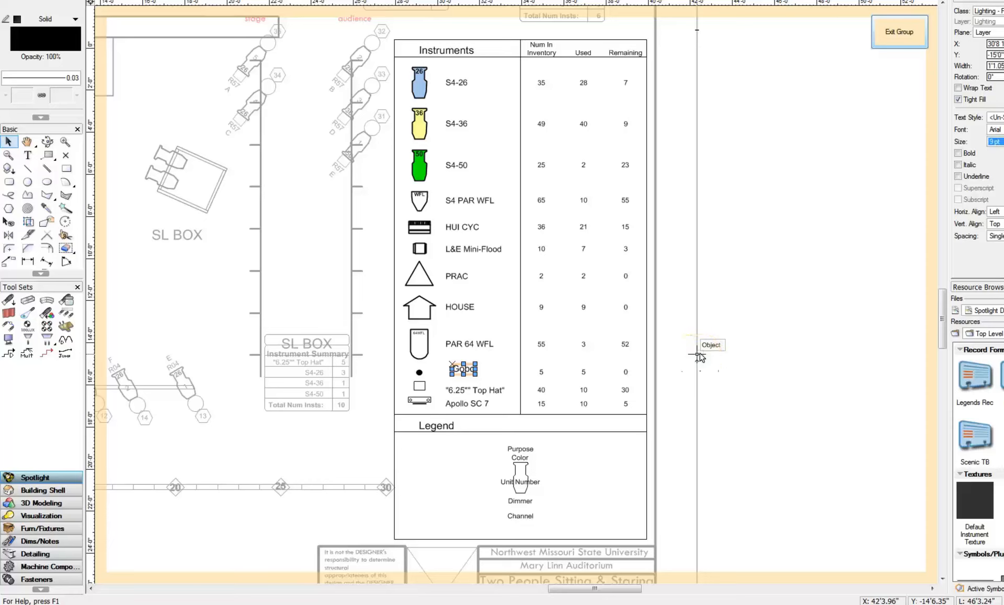
# - Move the "Gobo" label into line with its dot symbol and the other instrument names, and exit the group
pyautogui.click(585, 345)
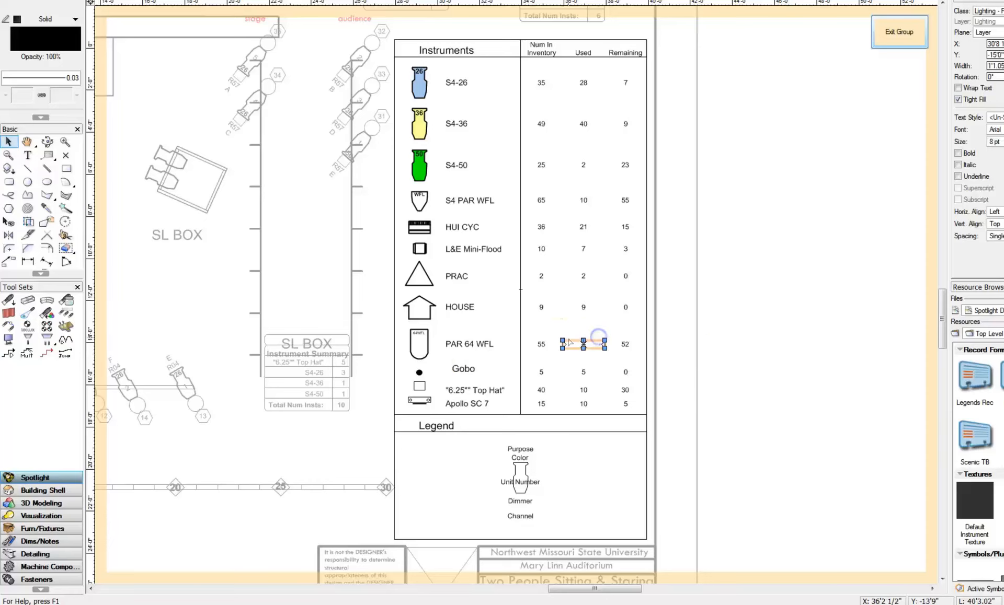
pyautogui.click(460, 368)
pyautogui.click(539, 370)
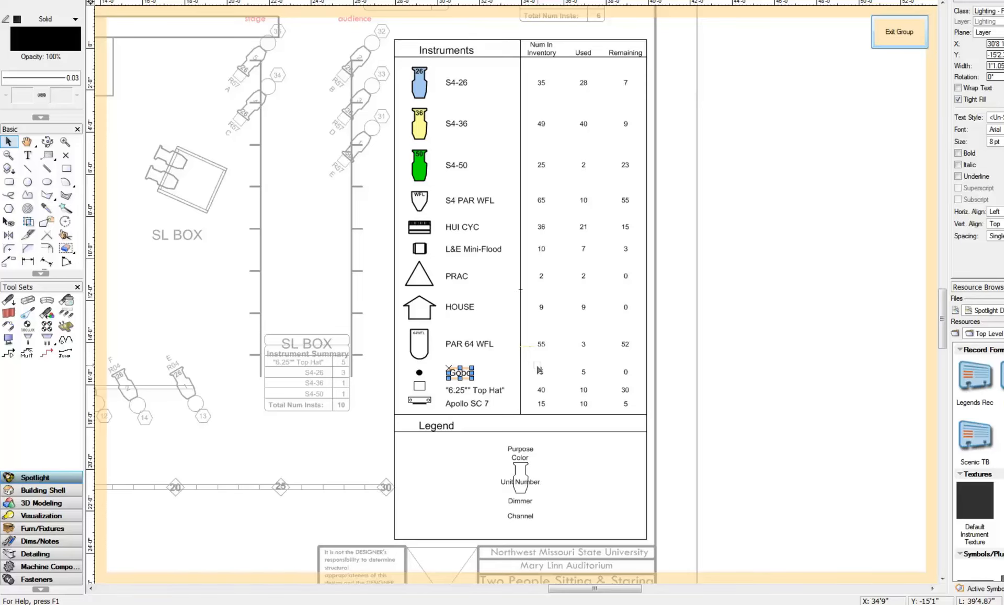
pyautogui.click(739, 343)
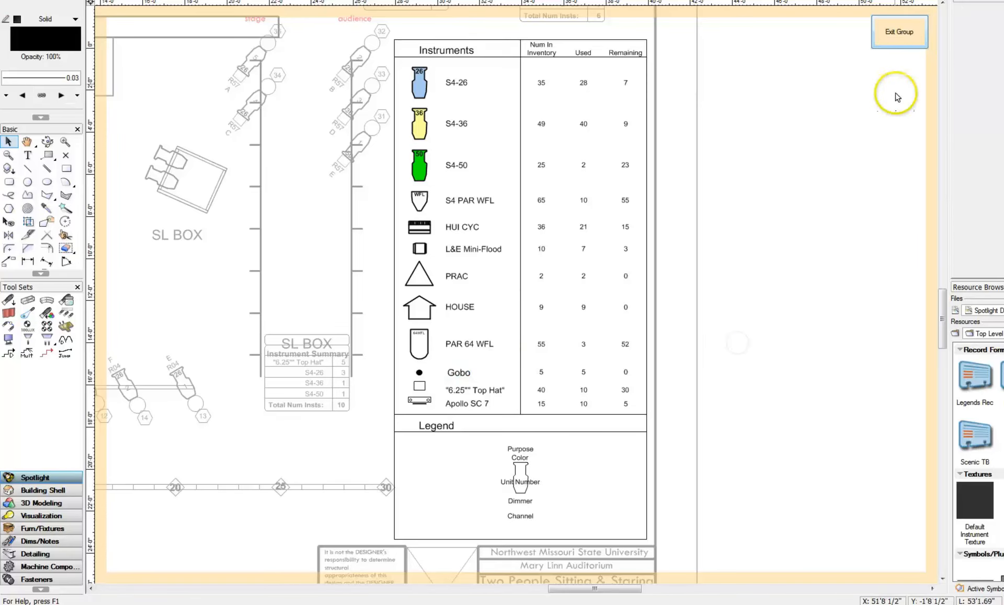
pyautogui.click(902, 34)
pyautogui.click(832, 189)
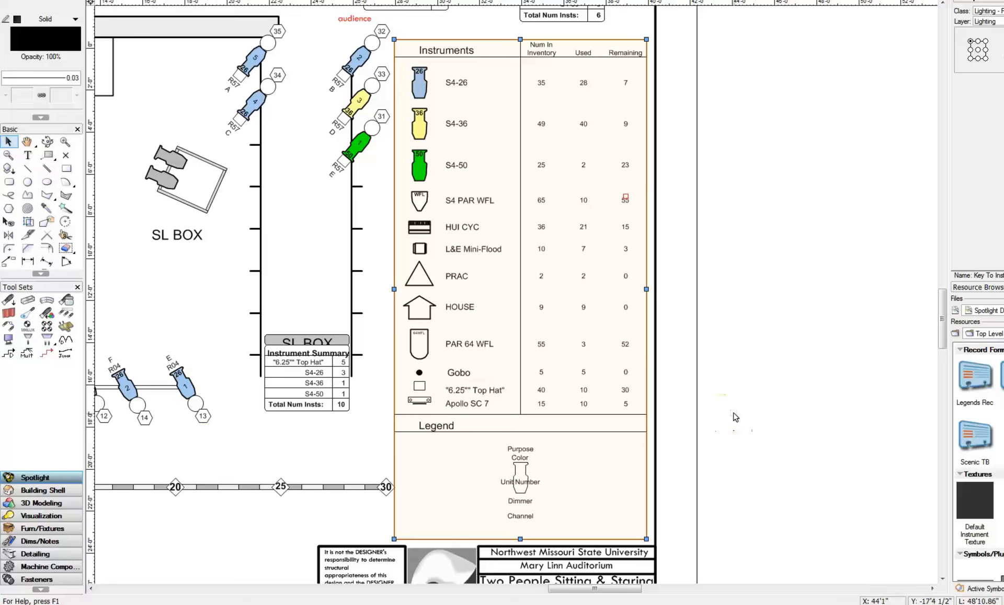
# - Open the title block below the instrument key for editing and set its date to 10-3-2011
pyautogui.scroll(-2, 943, 316)
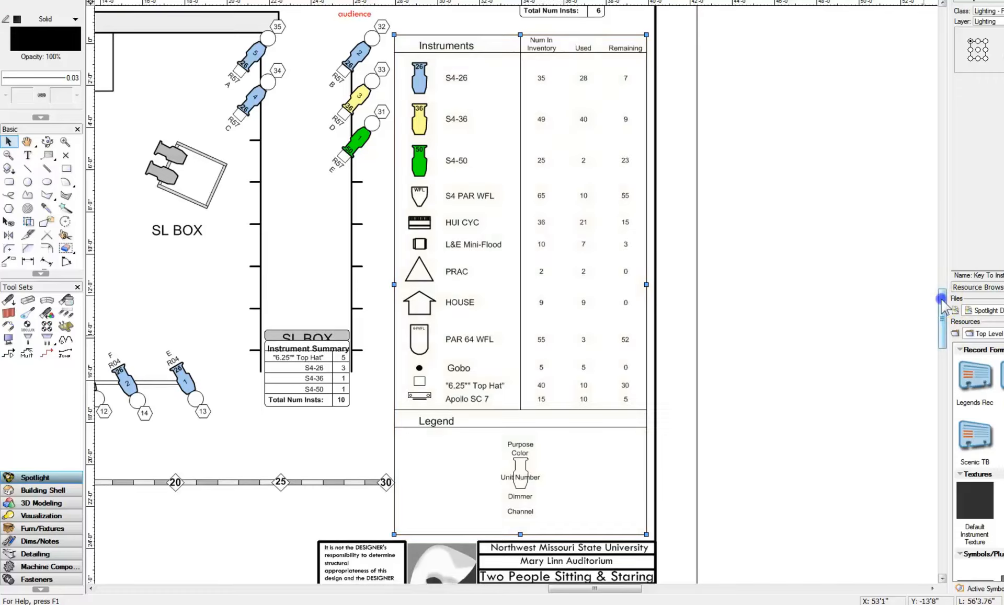
pyautogui.moveTo(941, 313); pyautogui.dragTo(938, 325)
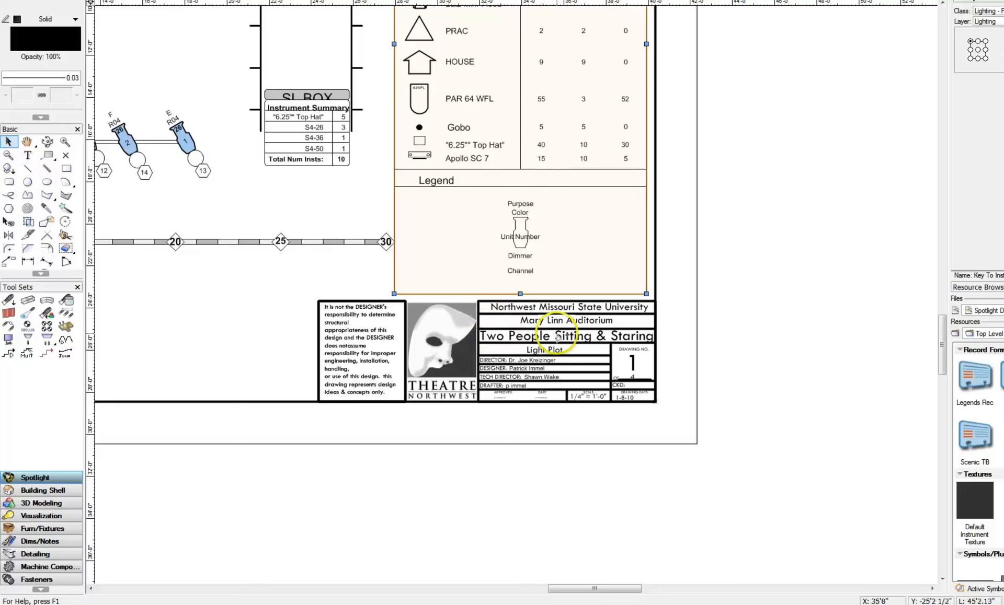
pyautogui.doubleClick(477, 318)
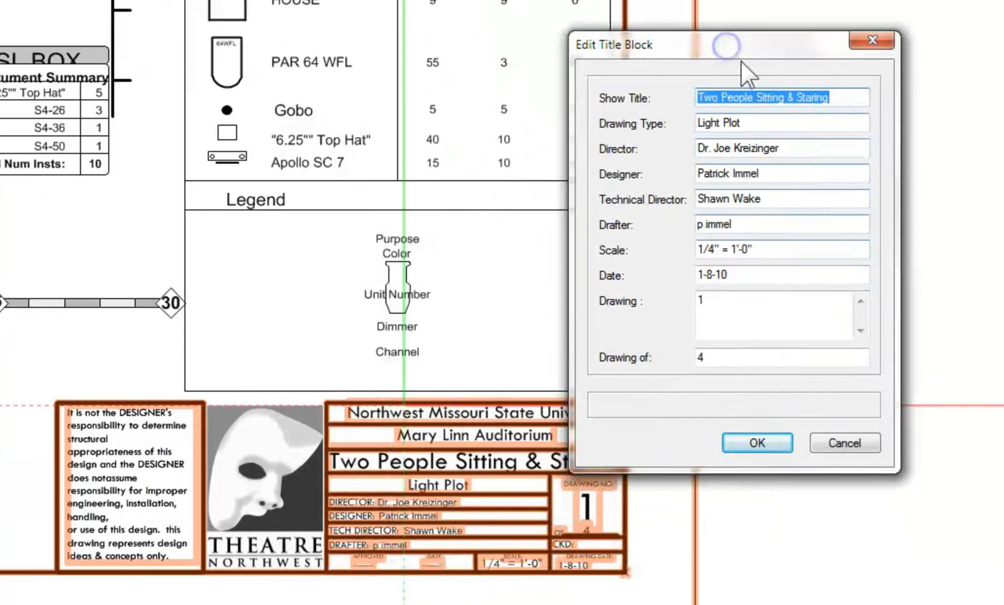
pyautogui.click(564, 193)
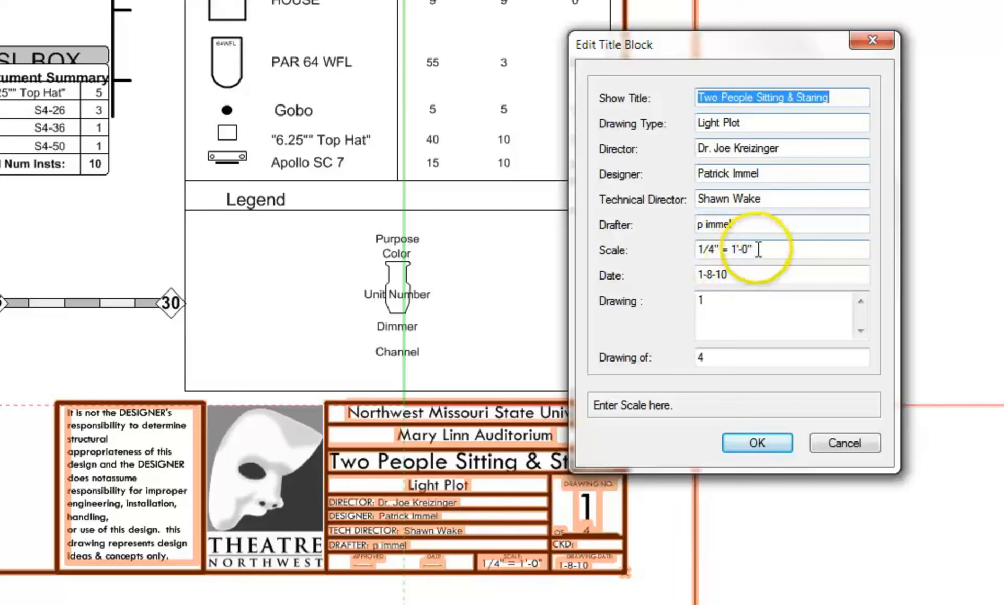
pyautogui.click(754, 275)
pyautogui.doubleClick(726, 272)
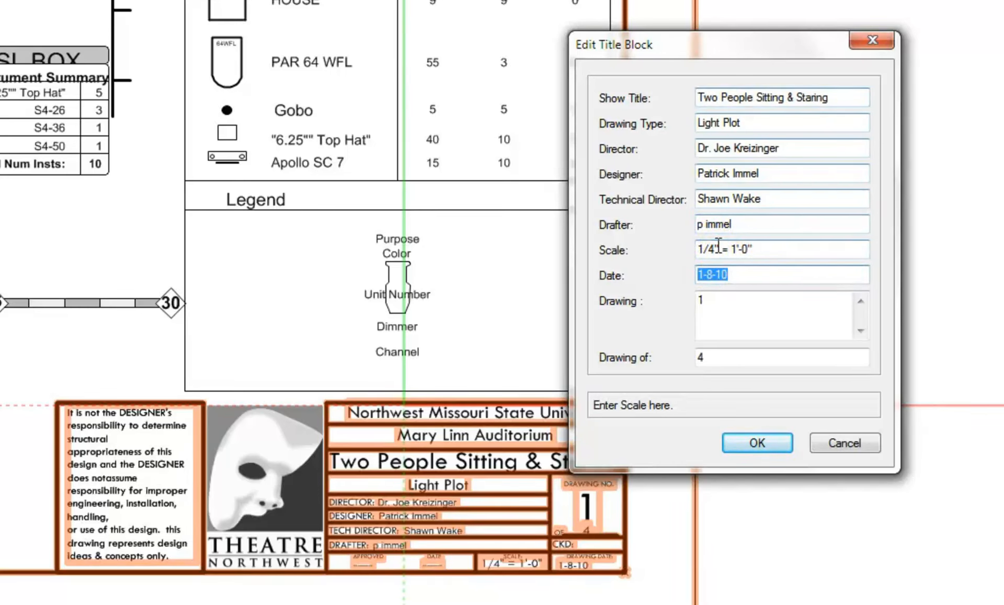
pyautogui.write('10-3-2011')
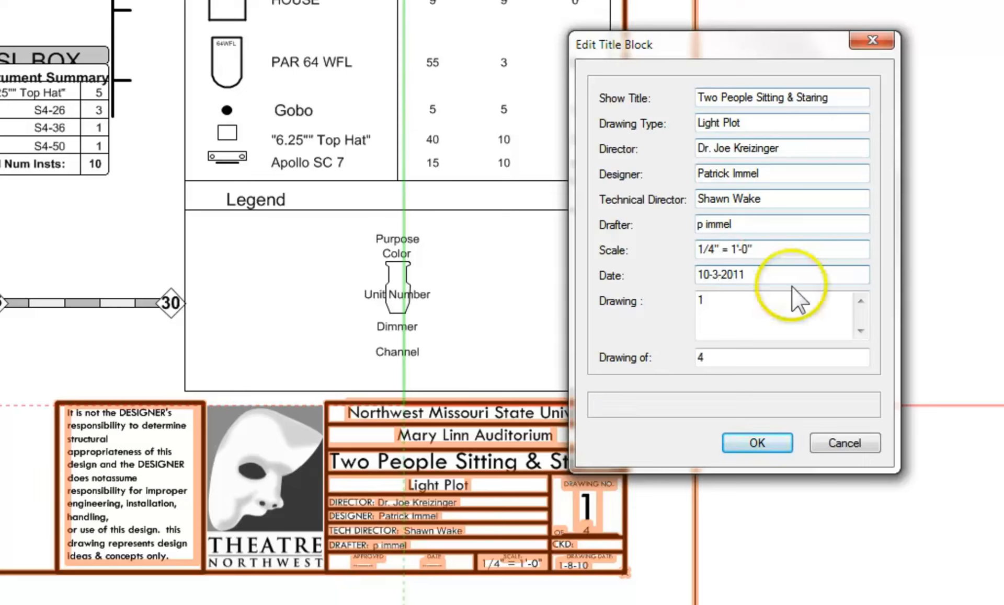
# - Set the title block's "Drawing of" value to 1, apply the title block edits, and show the whole light plot
pyautogui.moveTo(713, 358); pyautogui.dragTo(648, 361)
pyautogui.write('1')
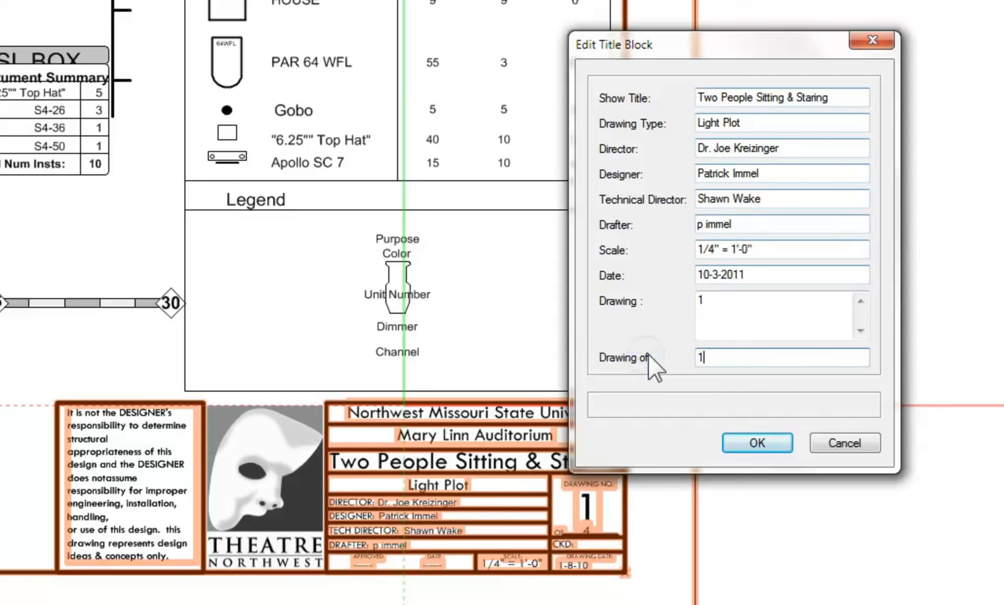
pyautogui.click(754, 442)
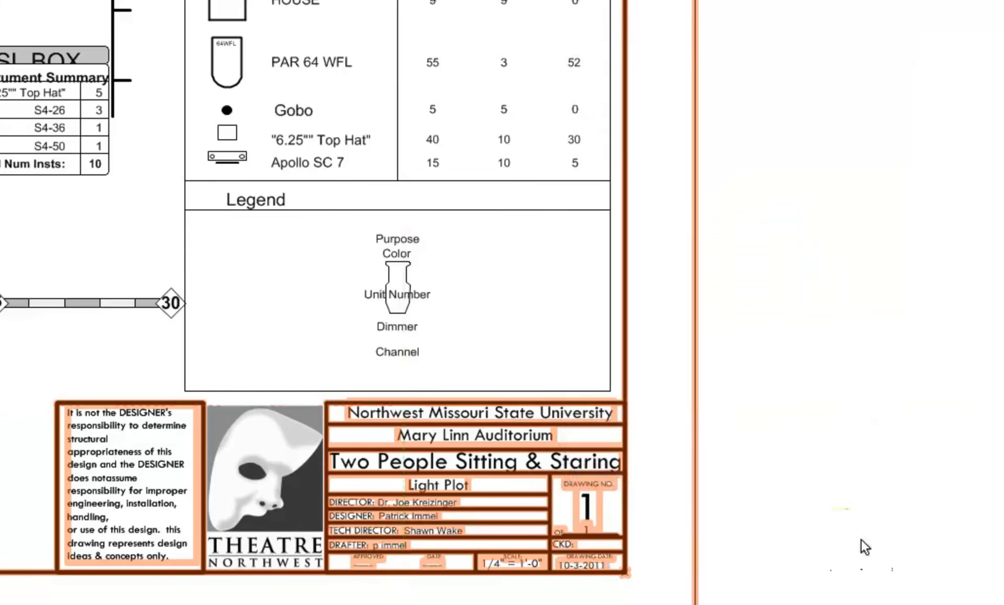
pyautogui.click(801, 468)
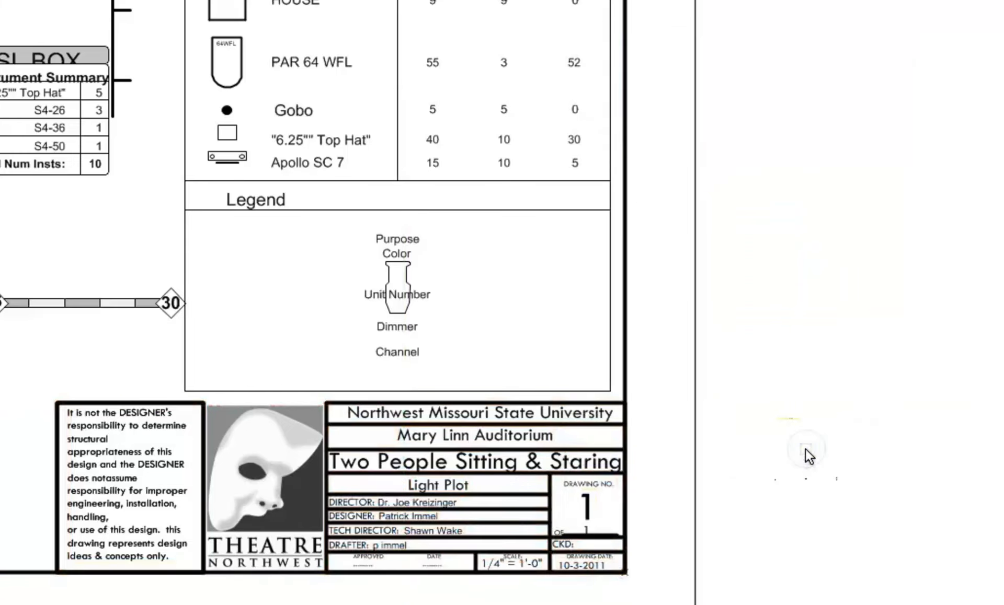
pyautogui.click(817, 447)
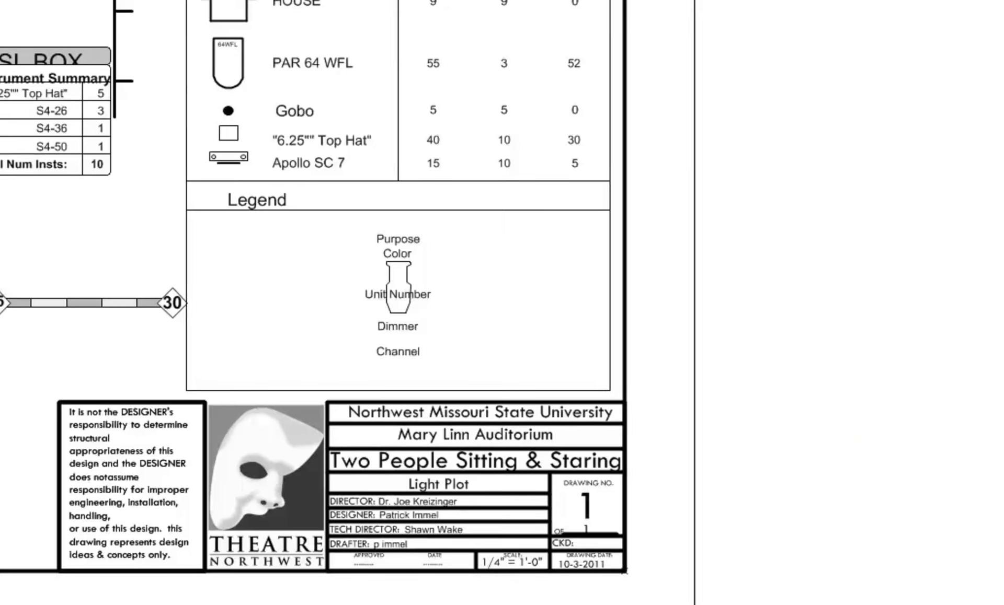
pyautogui.click(500, 33)
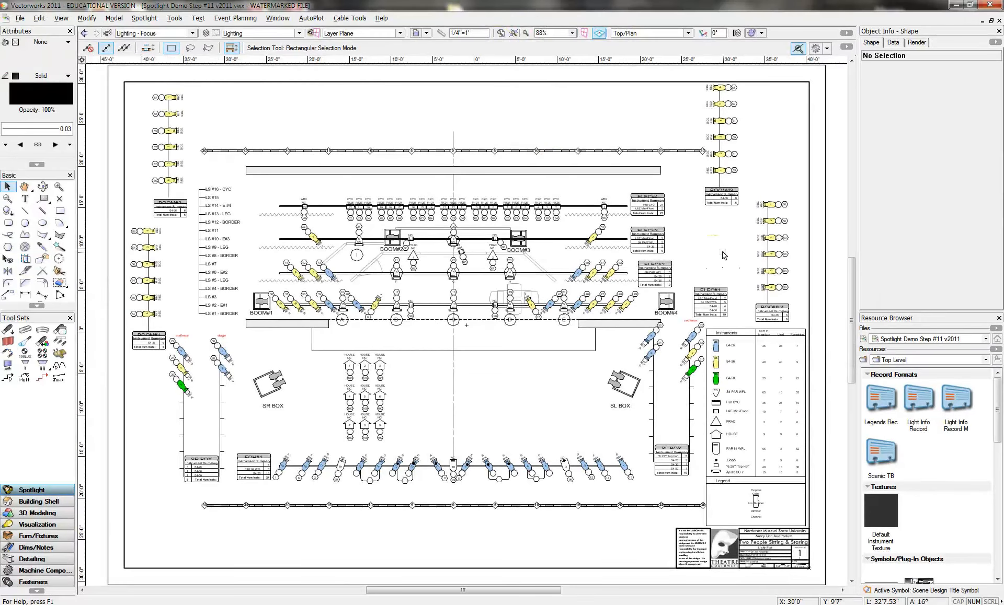